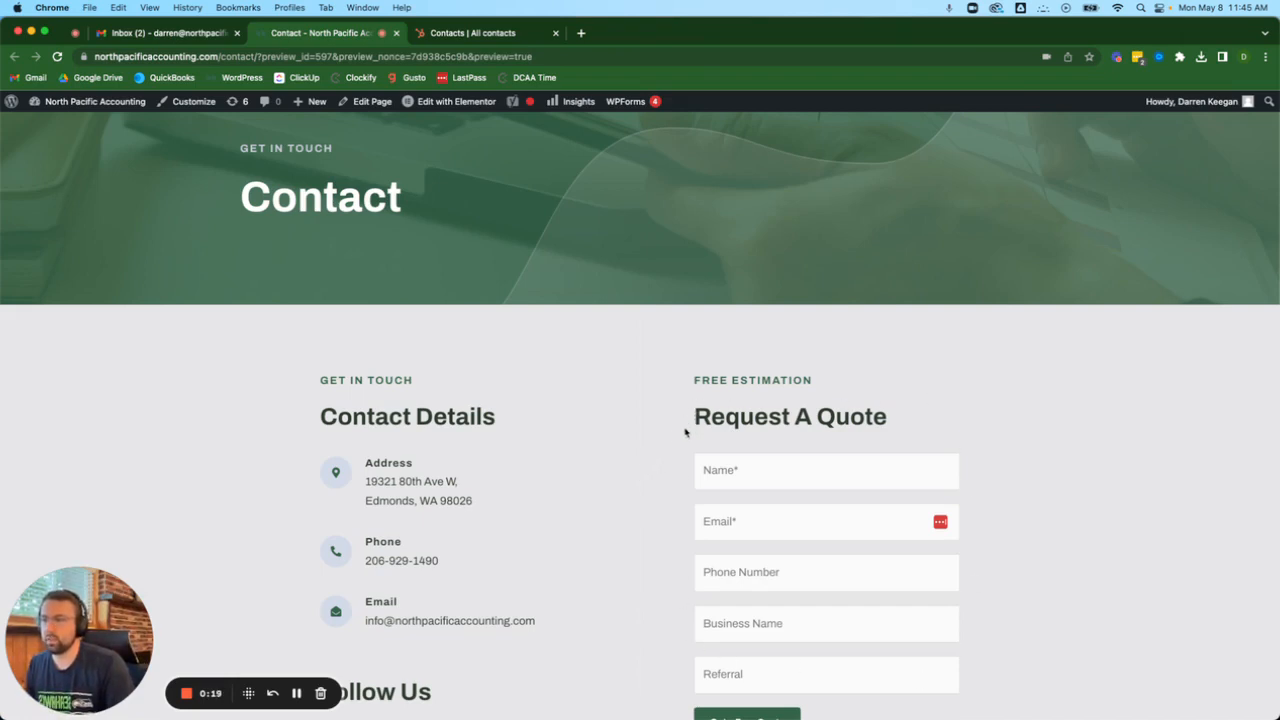
View the website's Request A Quote form, and switch to HubSpot to open its marketing forms overview.
{"action": "scroll", "coordinate": [664, 650], "scroll_direction": "down", "scroll_amount": 2}
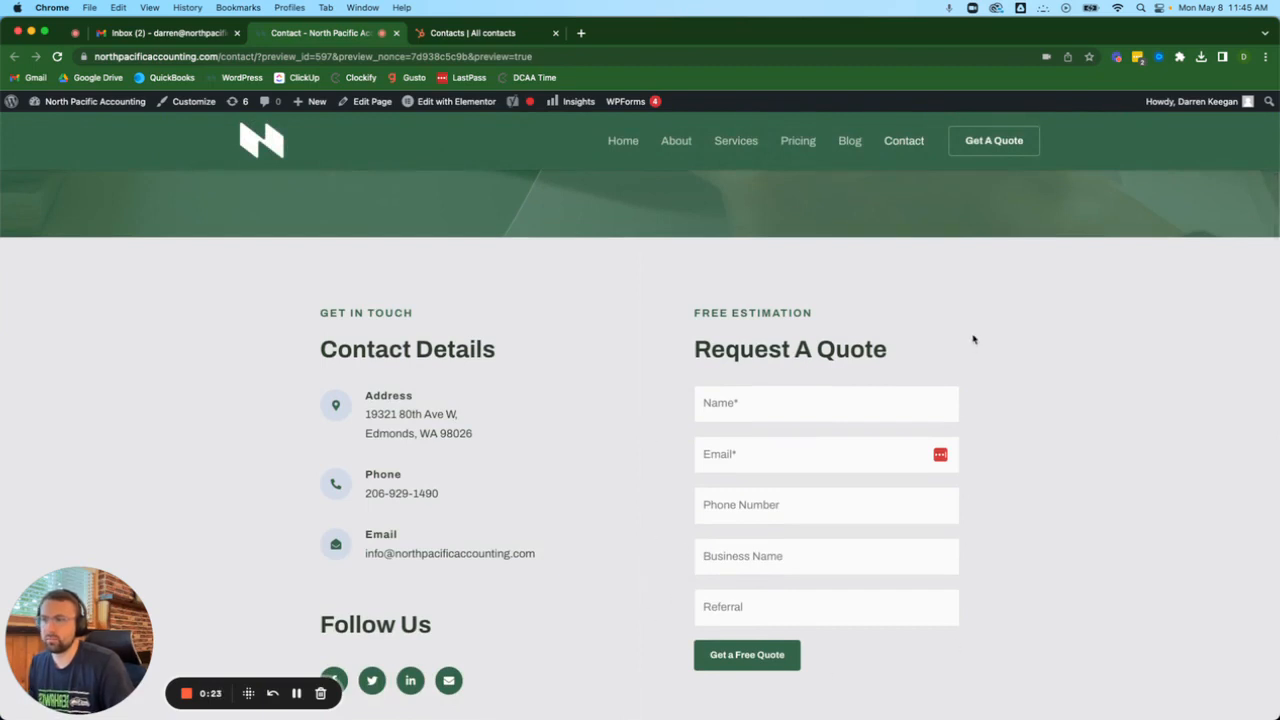
{"action": "left_click", "coordinate": [500, 33]}
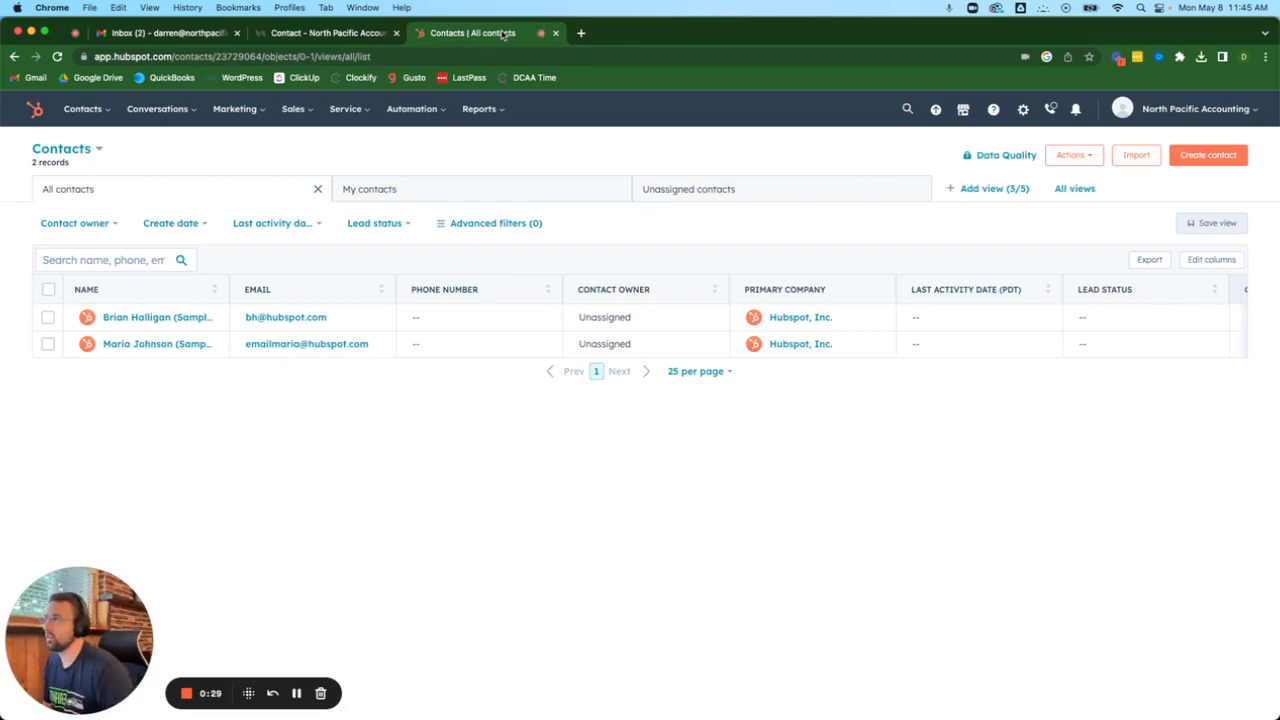
{"action": "left_click", "coordinate": [250, 109]}
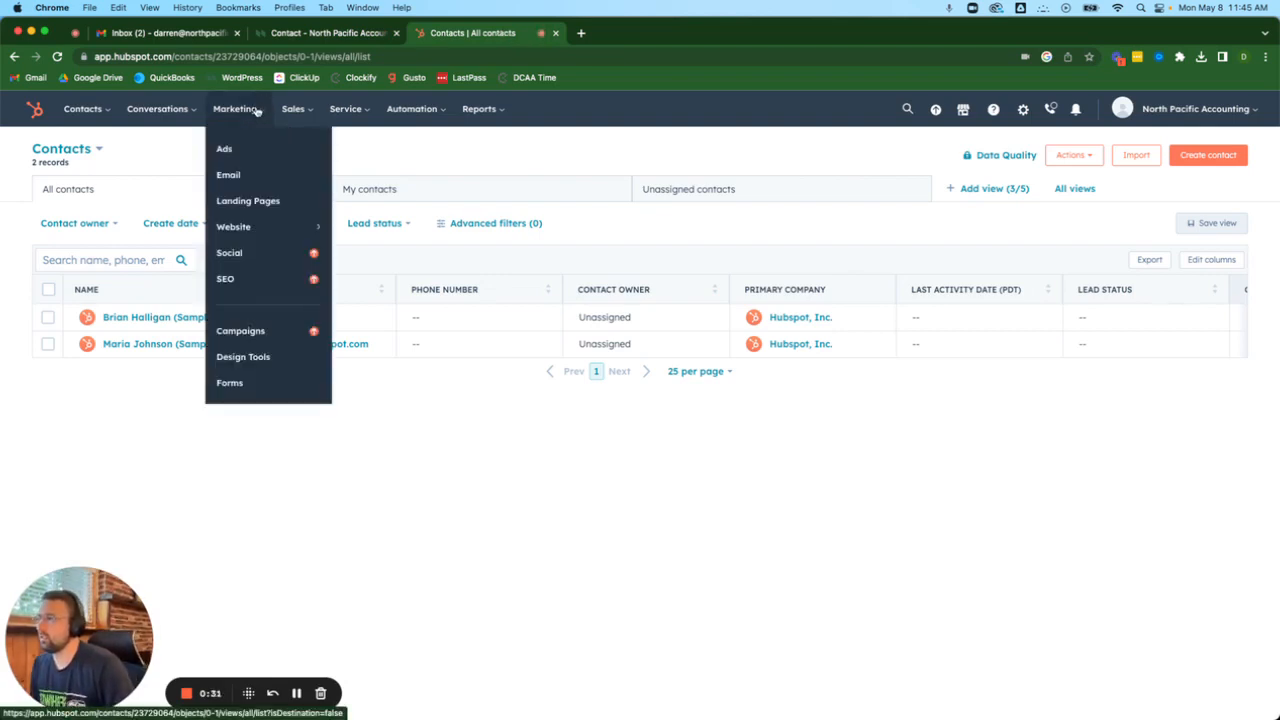
{"action": "left_click", "coordinate": [244, 385]}
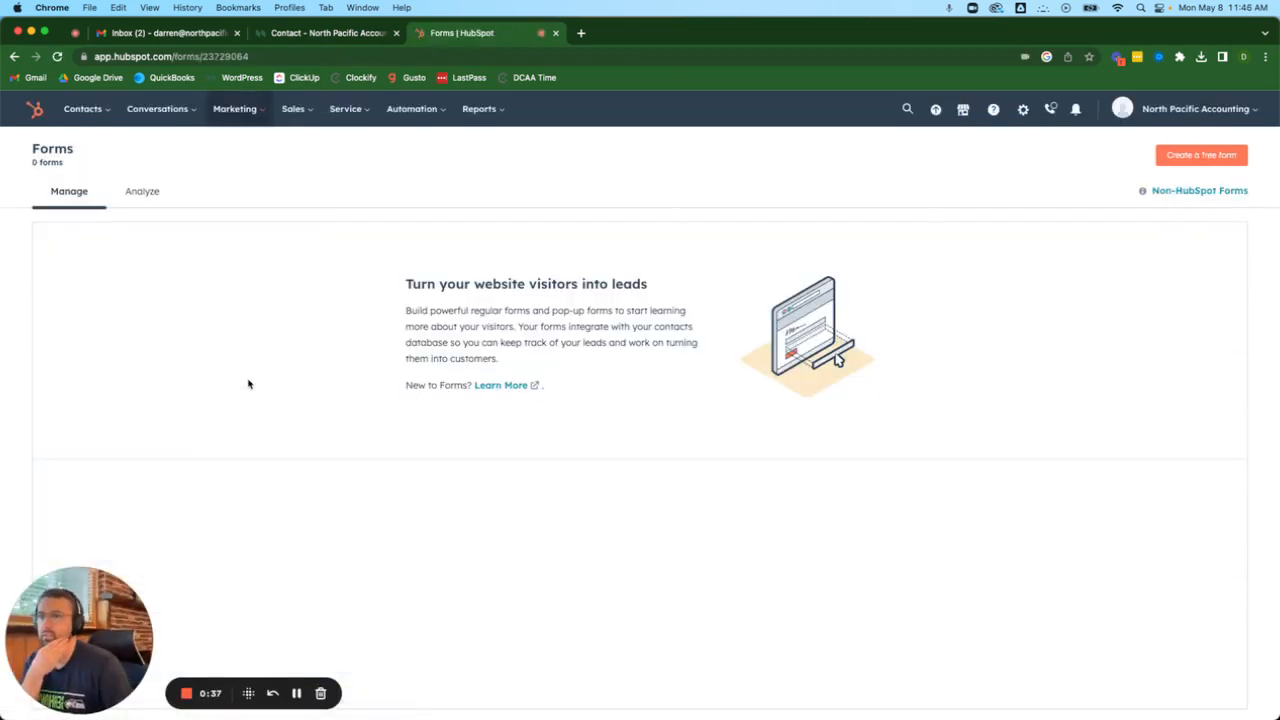
Create an embedded form from the Contact us template and dismiss the comments tip in the form editor.
{"action": "left_click", "coordinate": [1203, 155]}
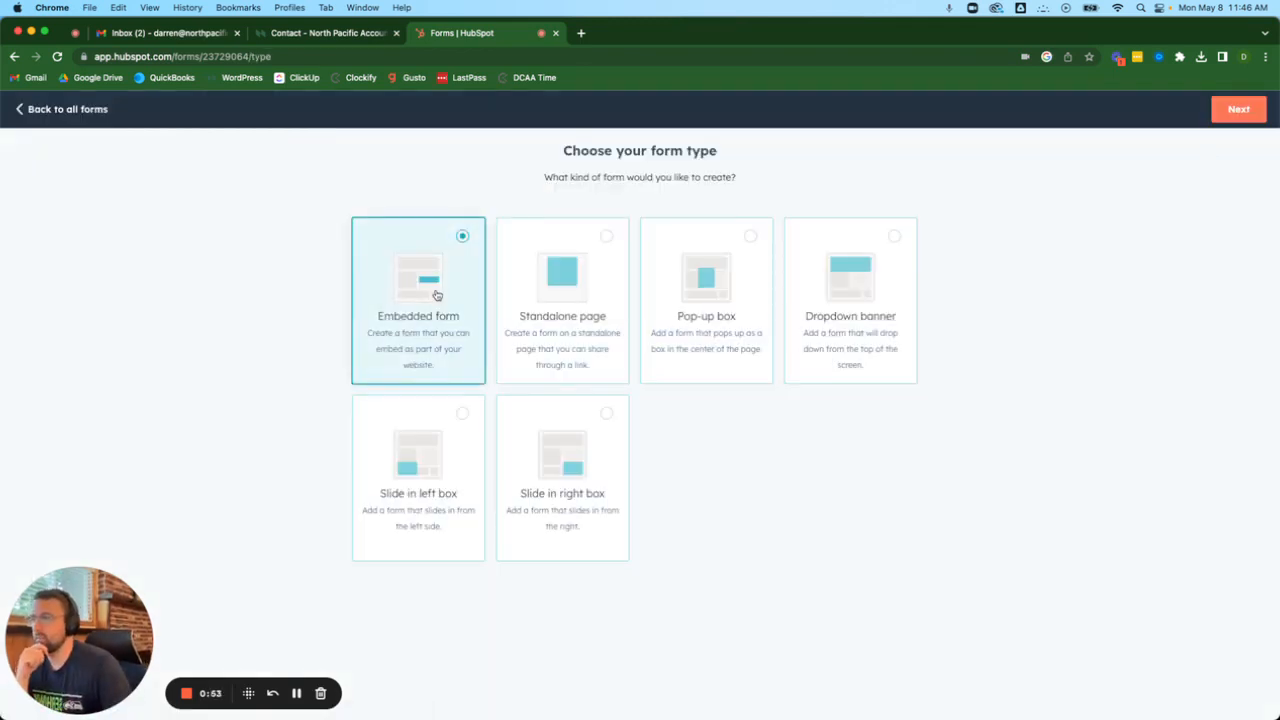
{"action": "left_click", "coordinate": [1242, 109]}
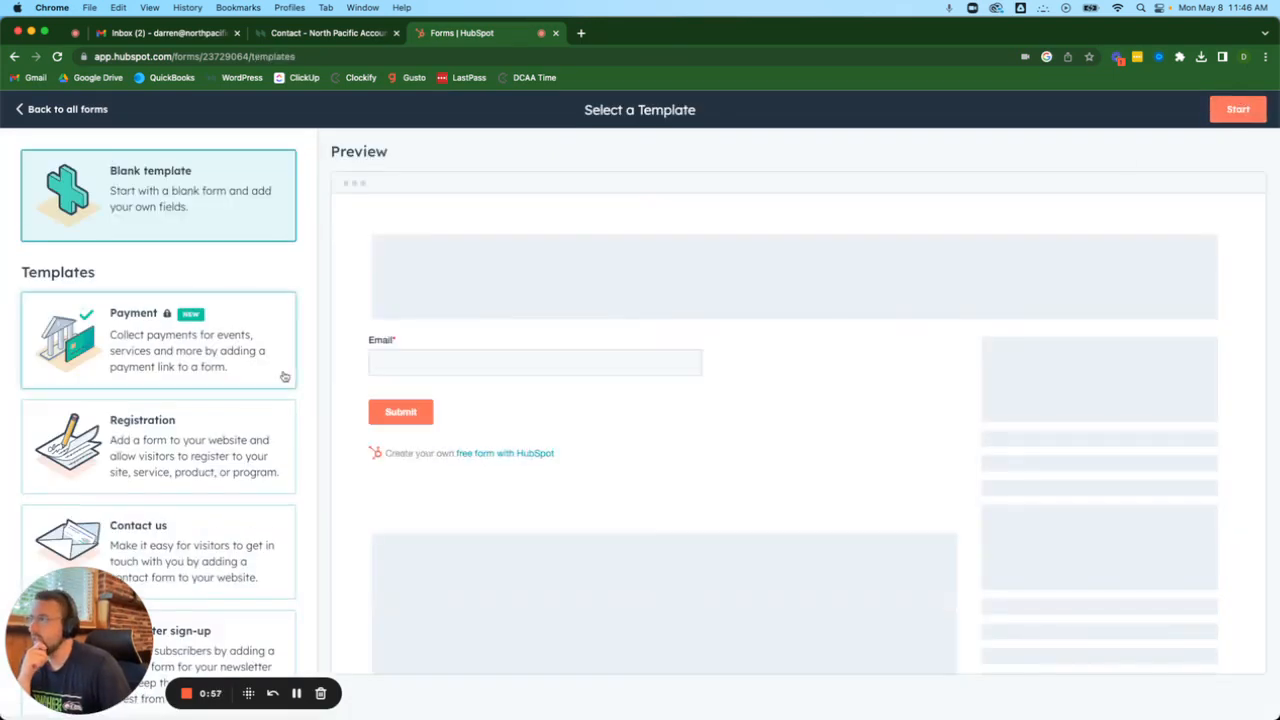
{"action": "scroll", "coordinate": [234, 326], "scroll_direction": "down", "scroll_amount": 4}
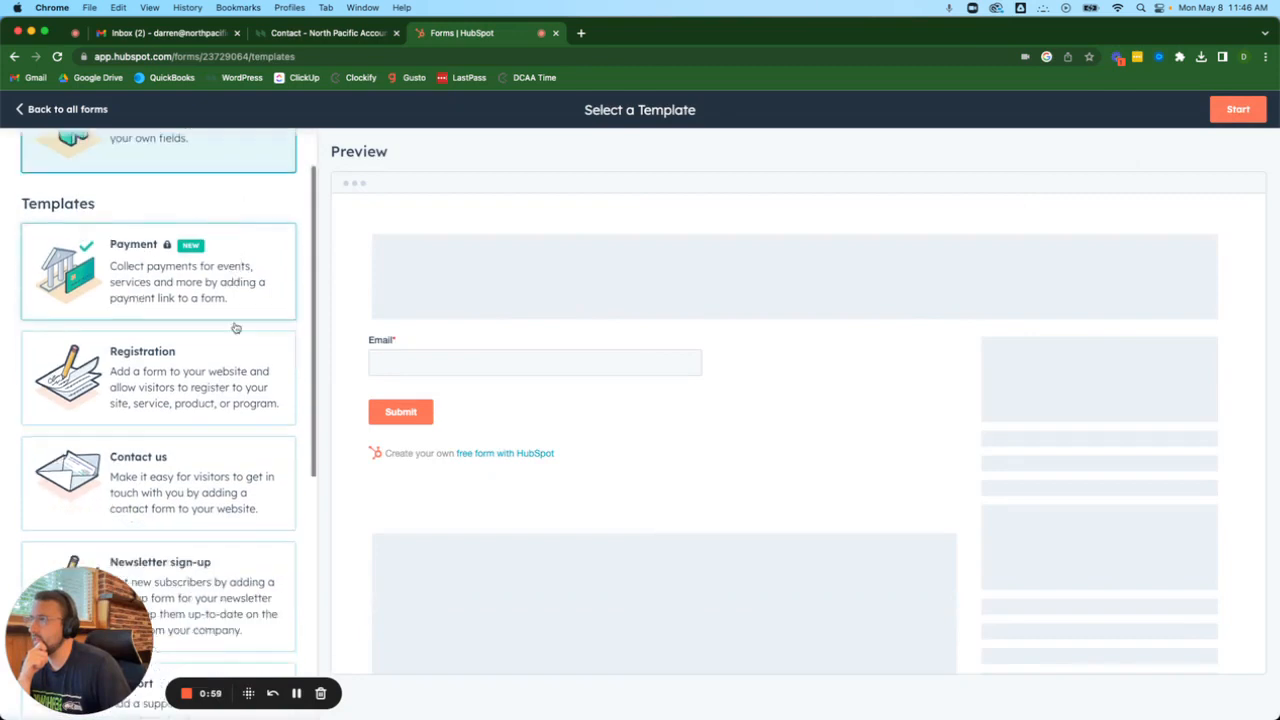
{"action": "left_click", "coordinate": [130, 367]}
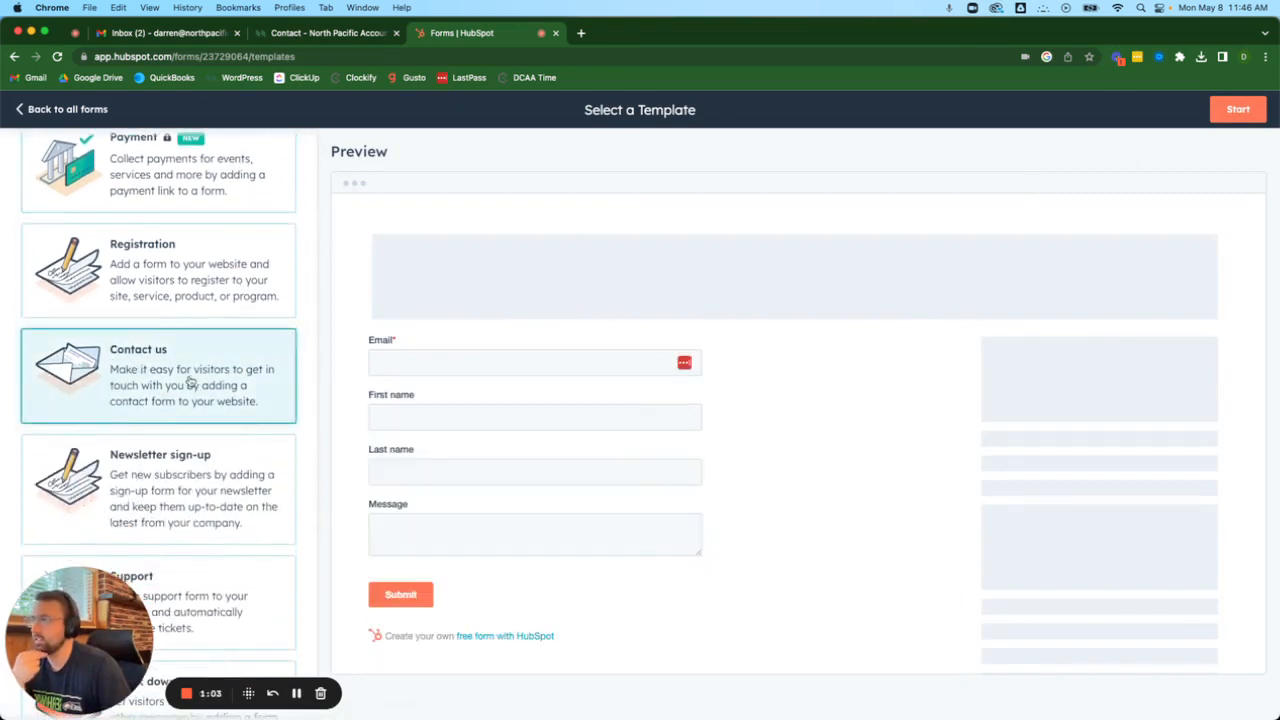
{"action": "left_click", "coordinate": [1238, 109]}
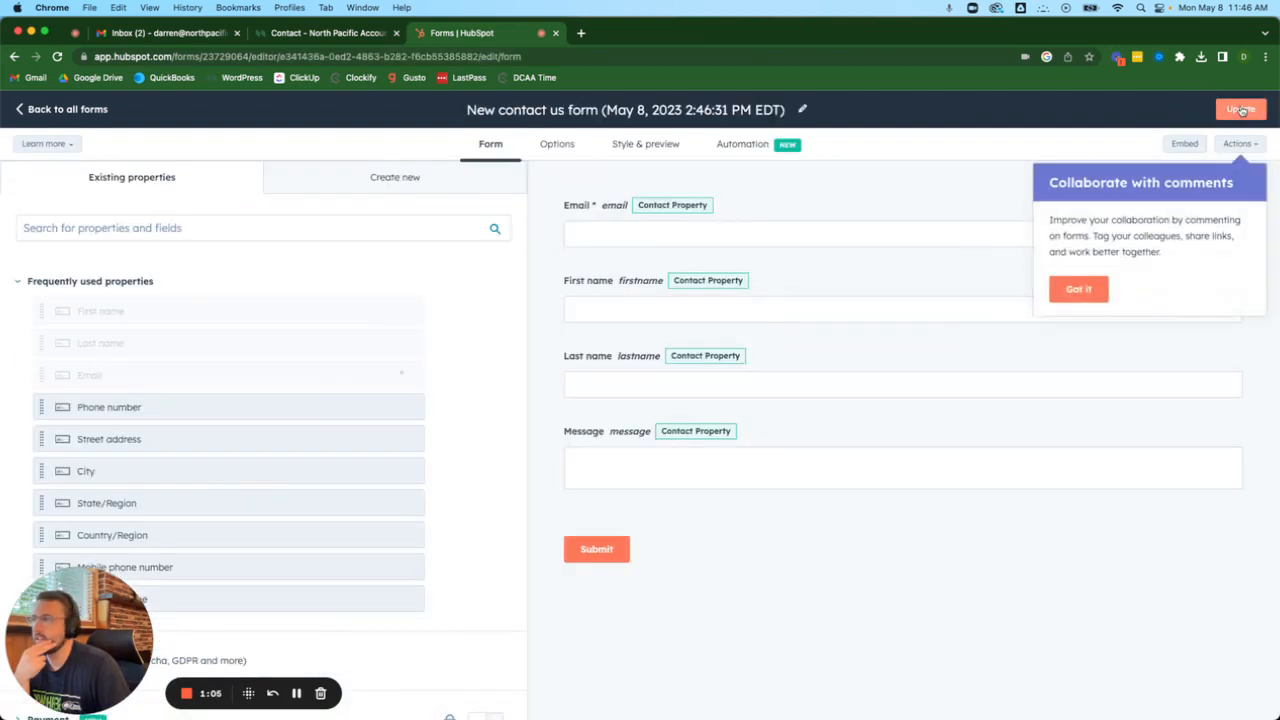
{"action": "left_click", "coordinate": [1078, 290]}
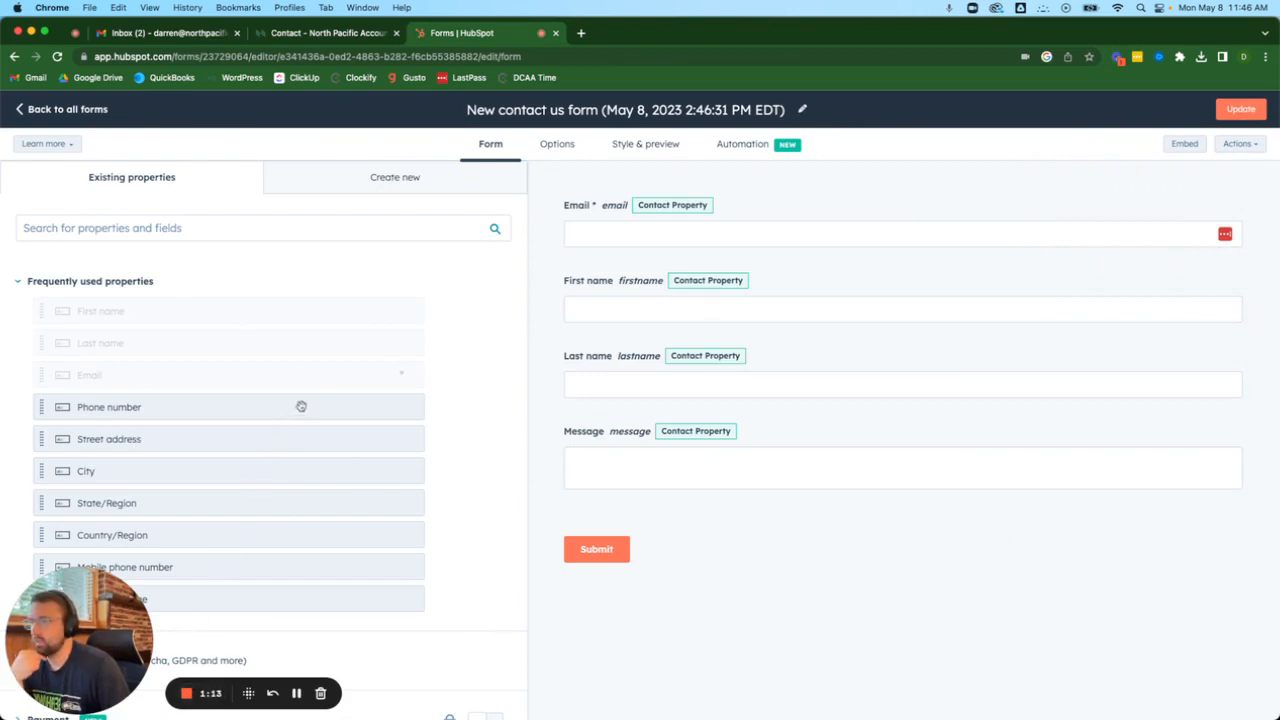
Examine the available properties and other form elements, and compare them with the fields of the website's Request A Quote form.
{"action": "scroll", "coordinate": [290, 425], "scroll_direction": "down", "scroll_amount": 2}
{"action": "scroll", "coordinate": [290, 425], "scroll_direction": "down", "scroll_amount": 5}
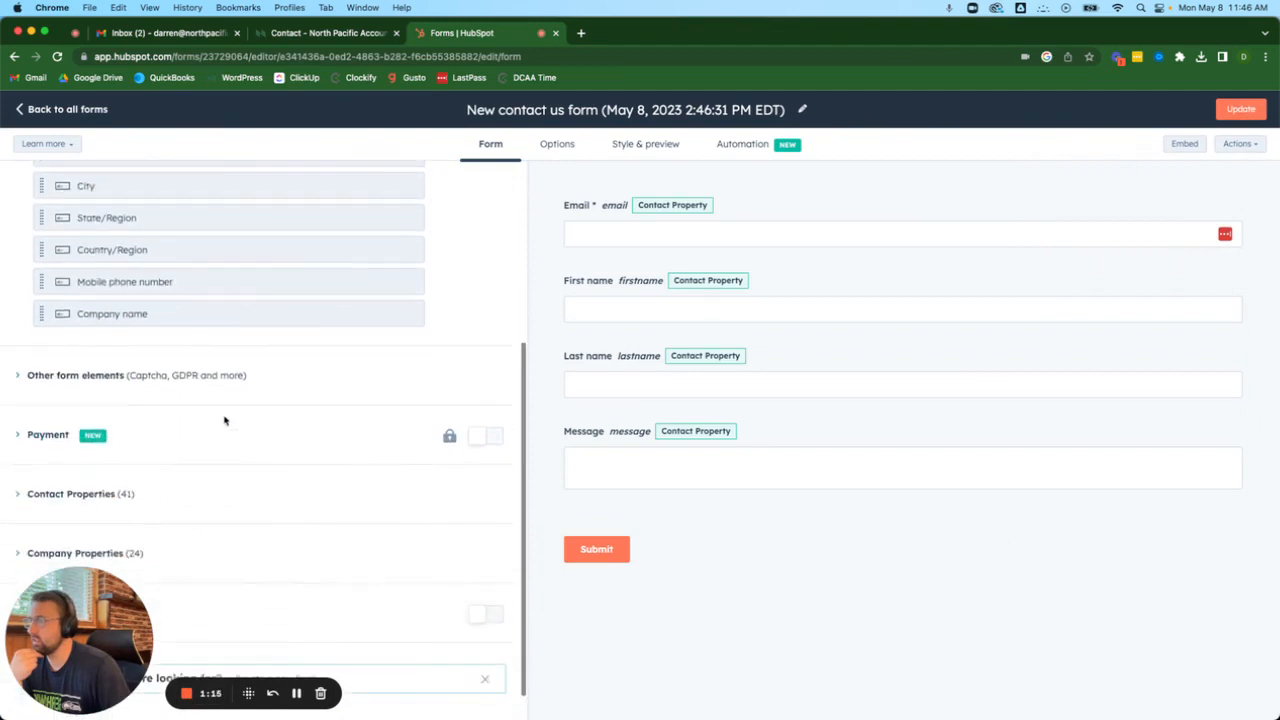
{"action": "left_click", "coordinate": [72, 377]}
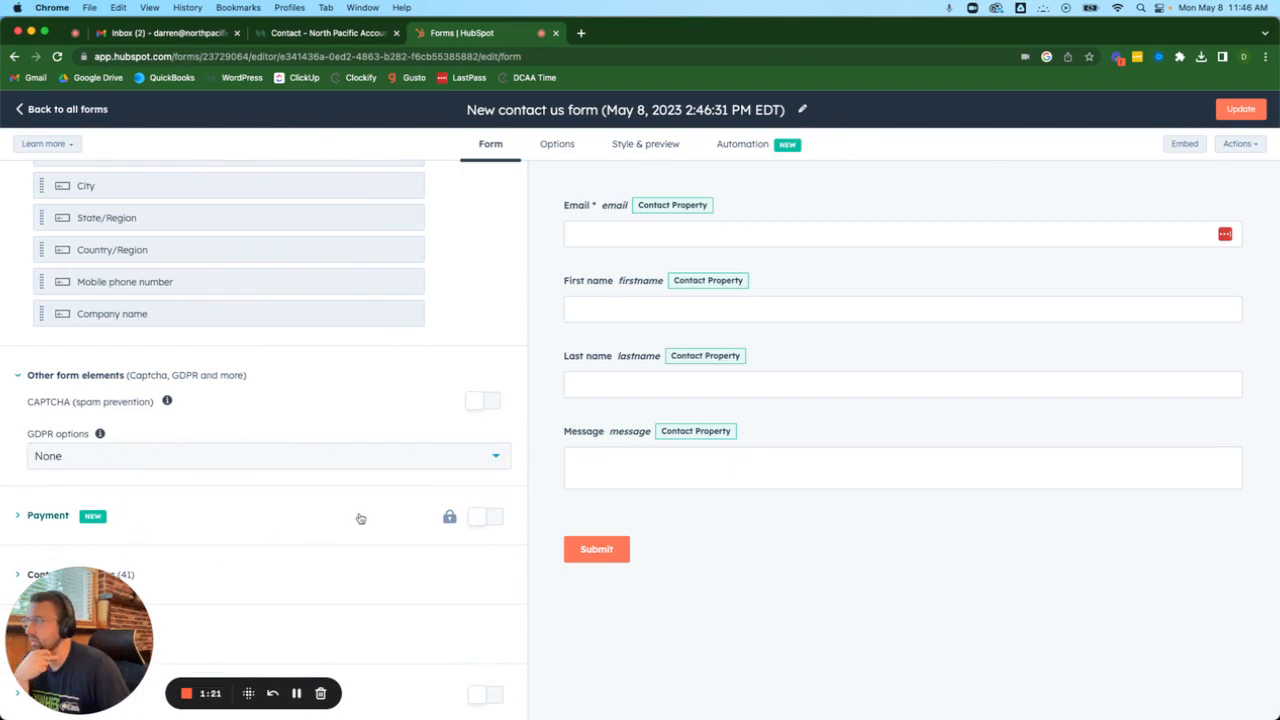
{"action": "scroll", "coordinate": [360, 518], "scroll_direction": "down", "scroll_amount": 3}
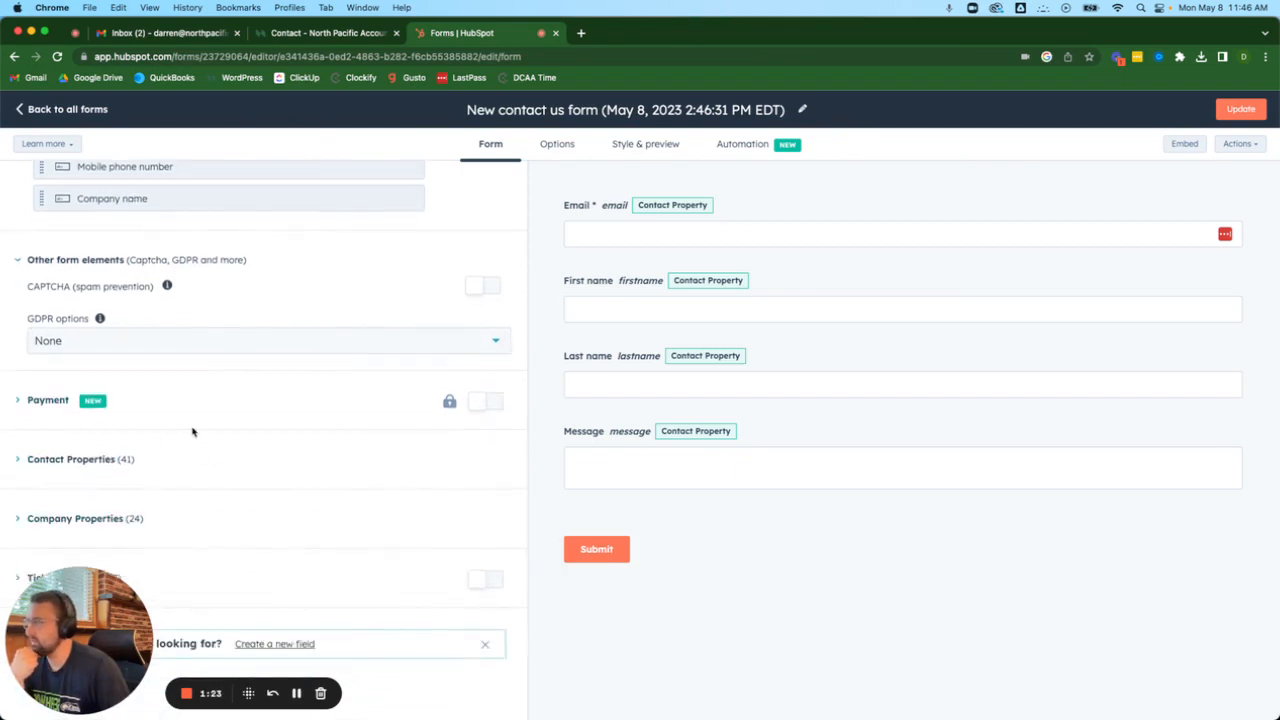
{"action": "scroll", "coordinate": [200, 470], "scroll_direction": "down", "scroll_amount": 1}
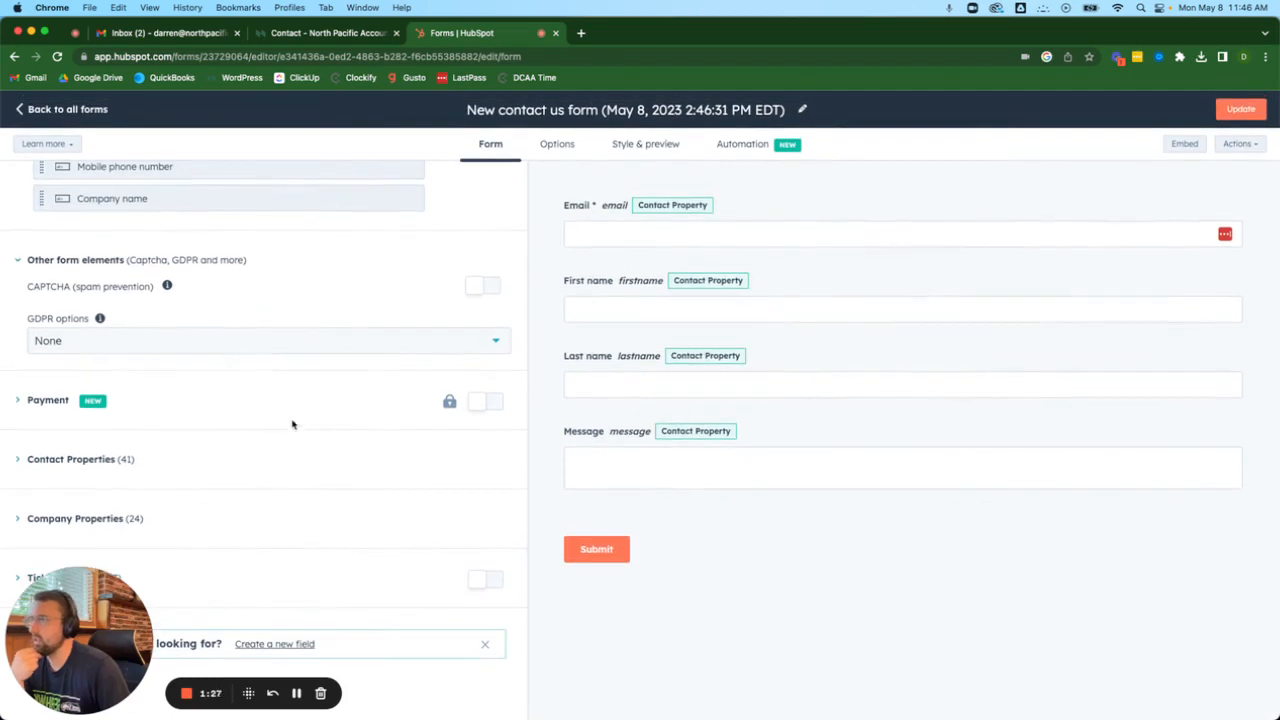
{"action": "scroll", "coordinate": [292, 424], "scroll_direction": "up", "scroll_amount": 5}
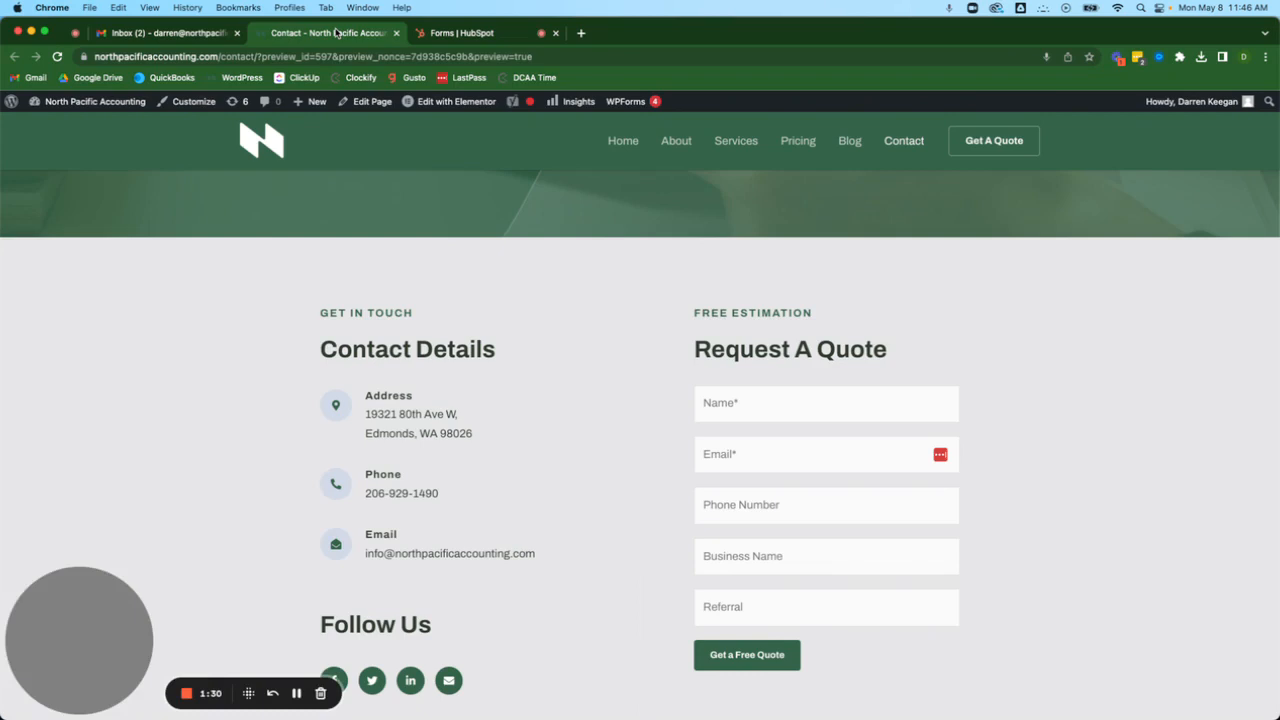
{"action": "left_click", "coordinate": [338, 32]}
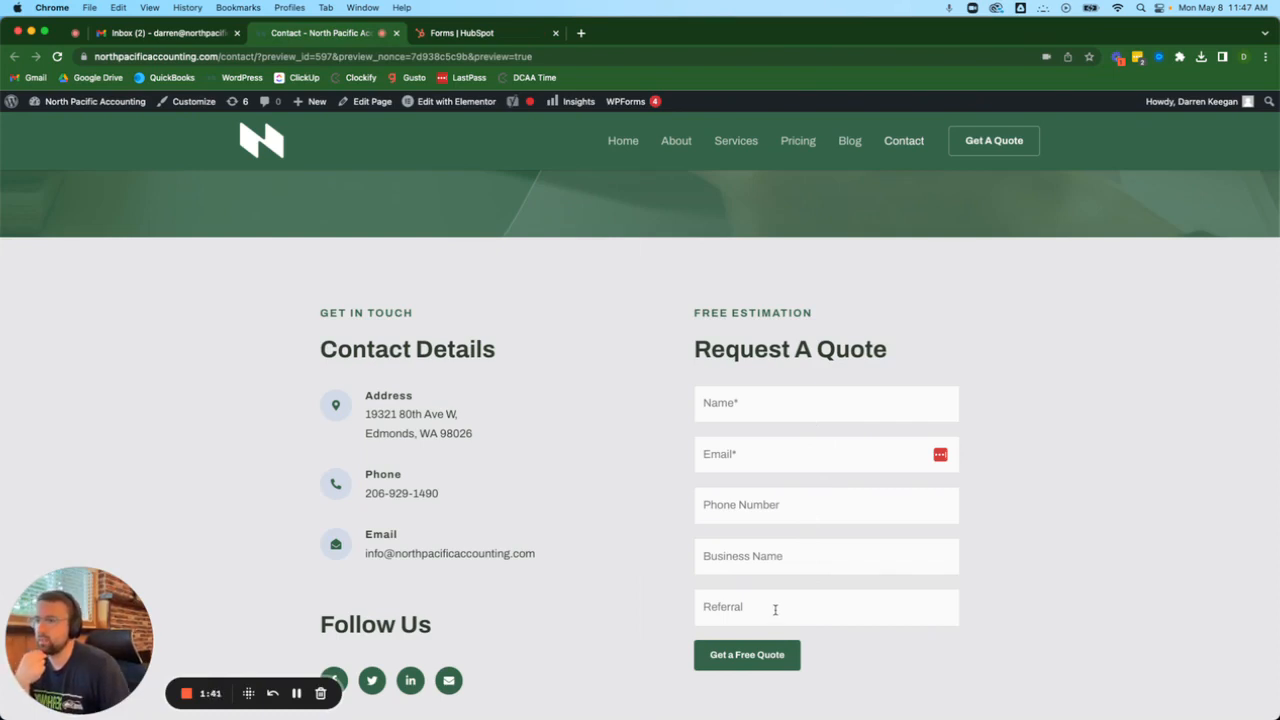
{"action": "left_click", "coordinate": [457, 37]}
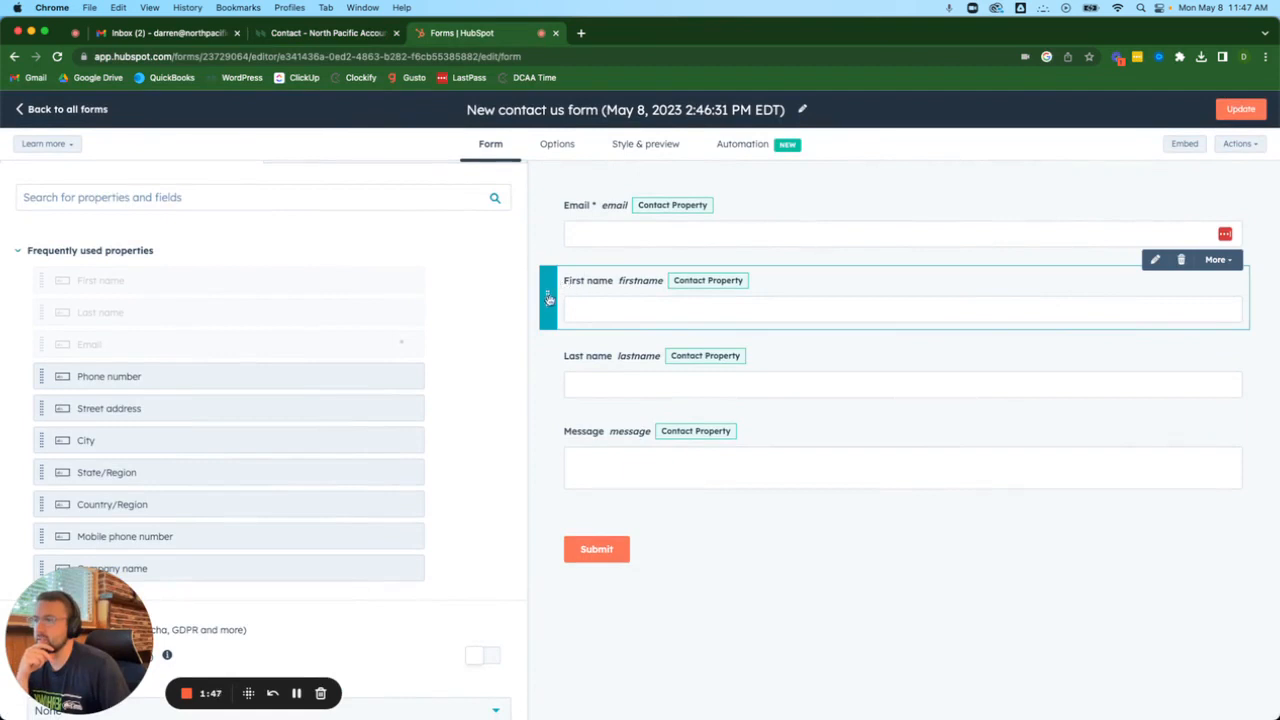
Place First name and Last name side by side above Email, and delete the Message field.
{"action": "left_click_drag", "start_coordinate": [547, 300], "coordinate": [600, 229]}
{"action": "left_click_drag", "start_coordinate": [547, 372], "coordinate": [1249, 232]}
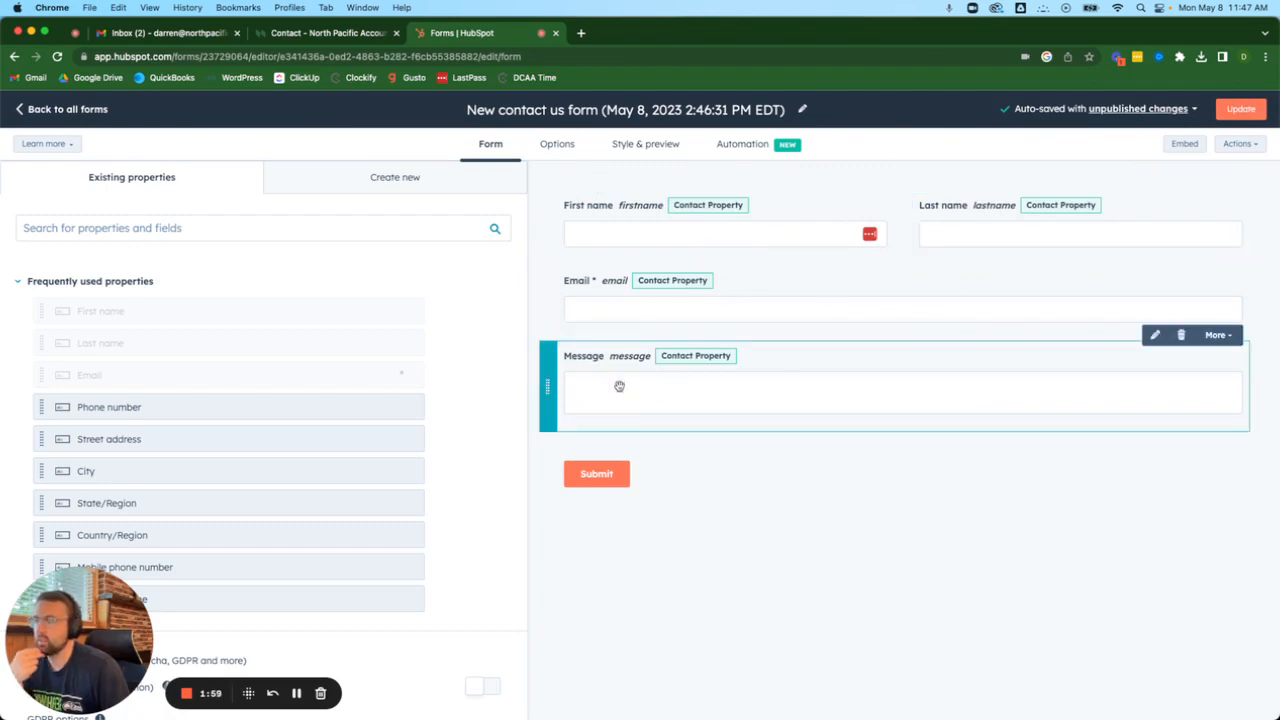
{"action": "left_click", "coordinate": [1181, 335]}
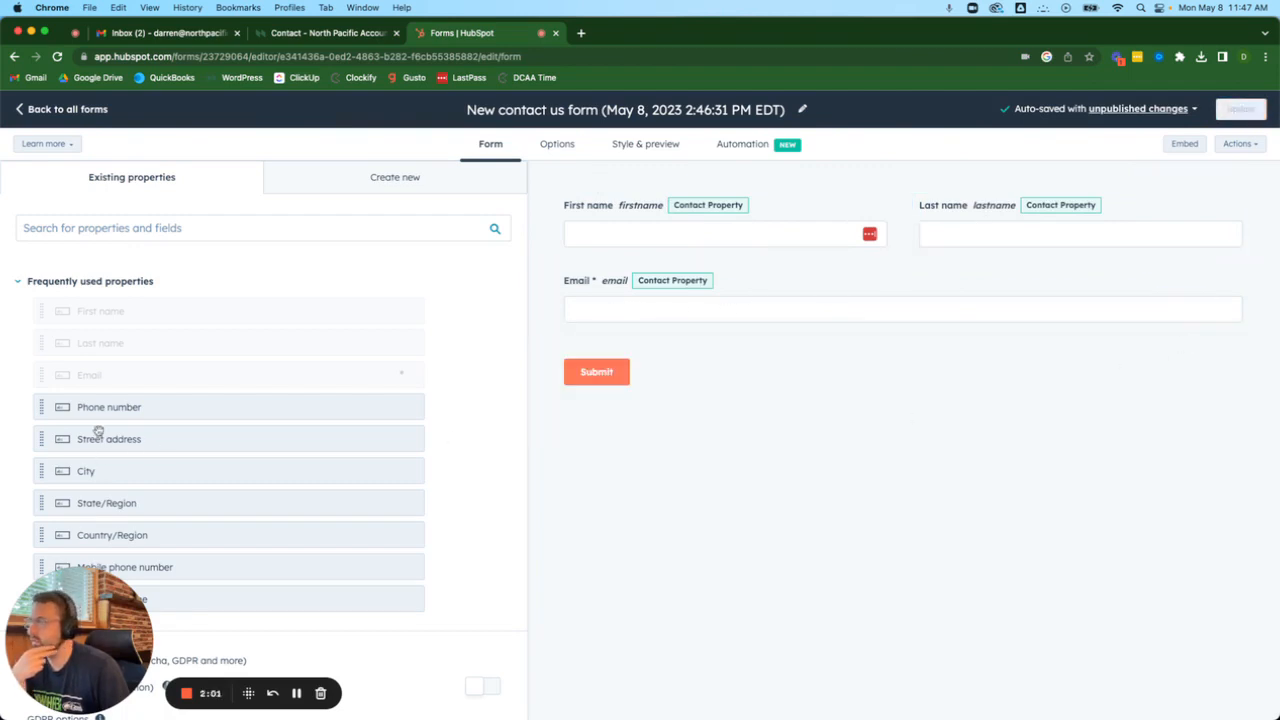
Add the Phone number and Company name properties below Email, matching the website's quote form.
{"action": "left_click_drag", "start_coordinate": [106, 406], "coordinate": [792, 342]}
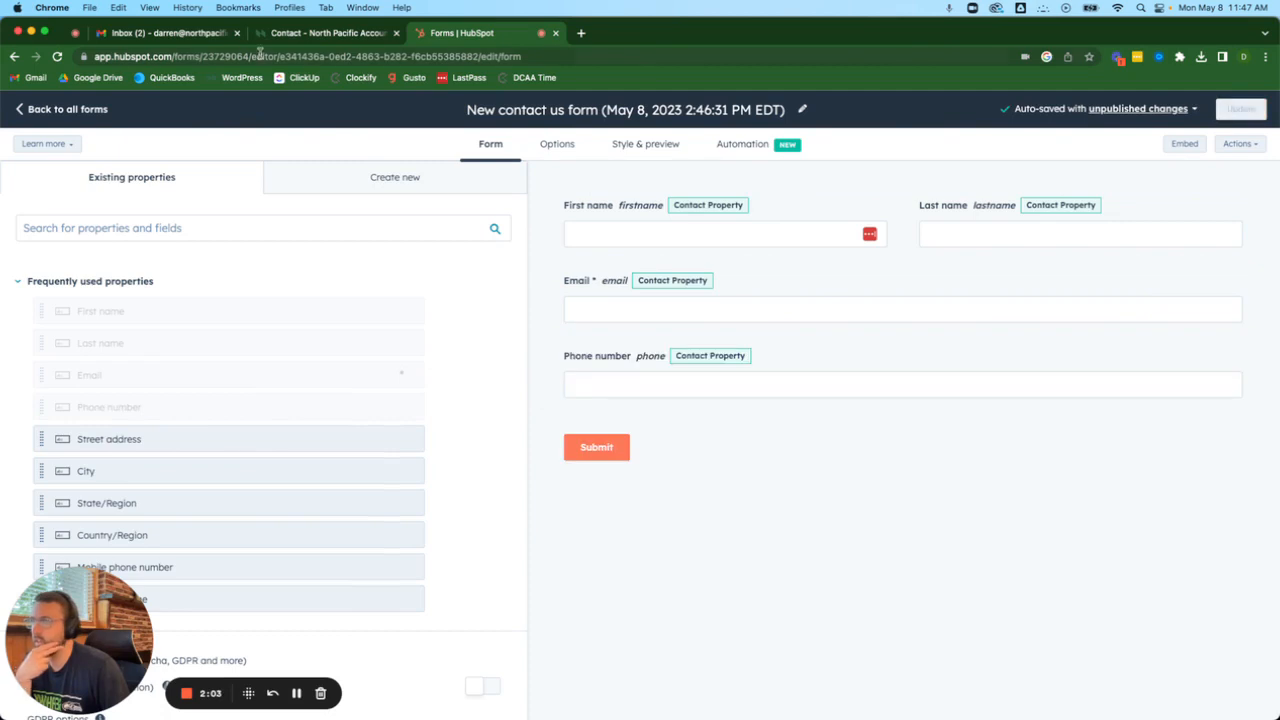
{"action": "left_click", "coordinate": [326, 34]}
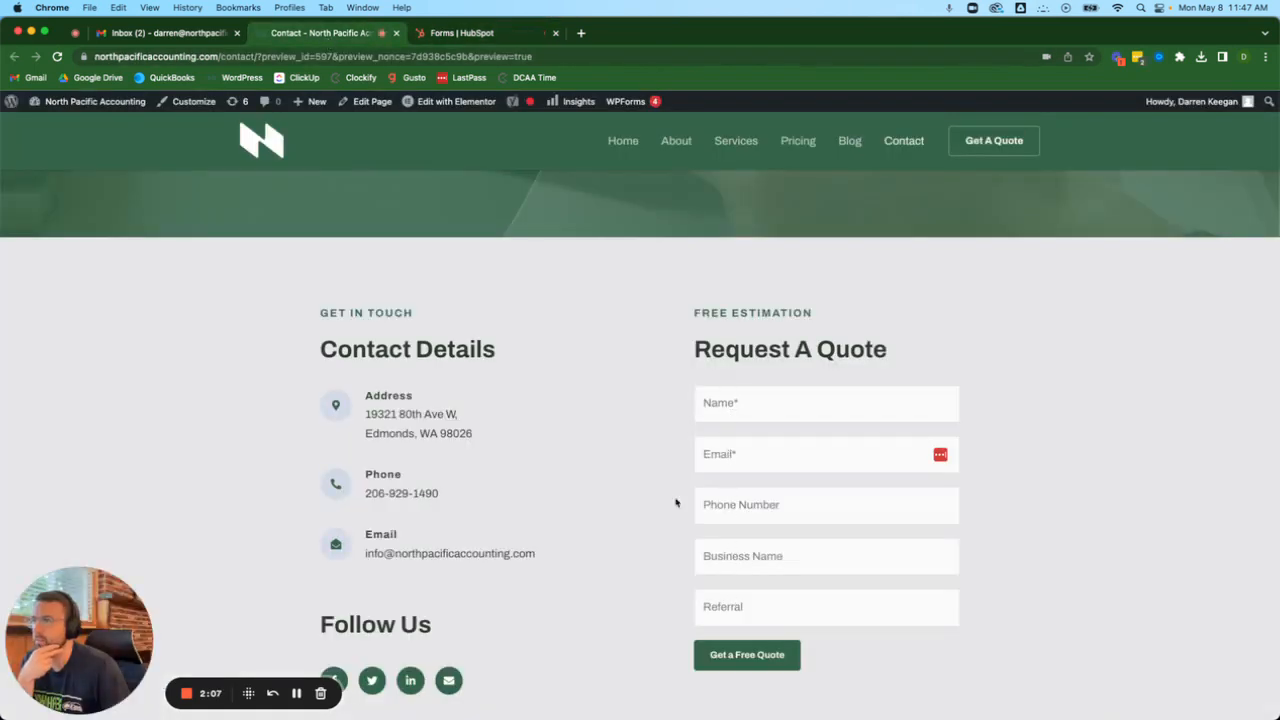
{"action": "left_click", "coordinate": [476, 36]}
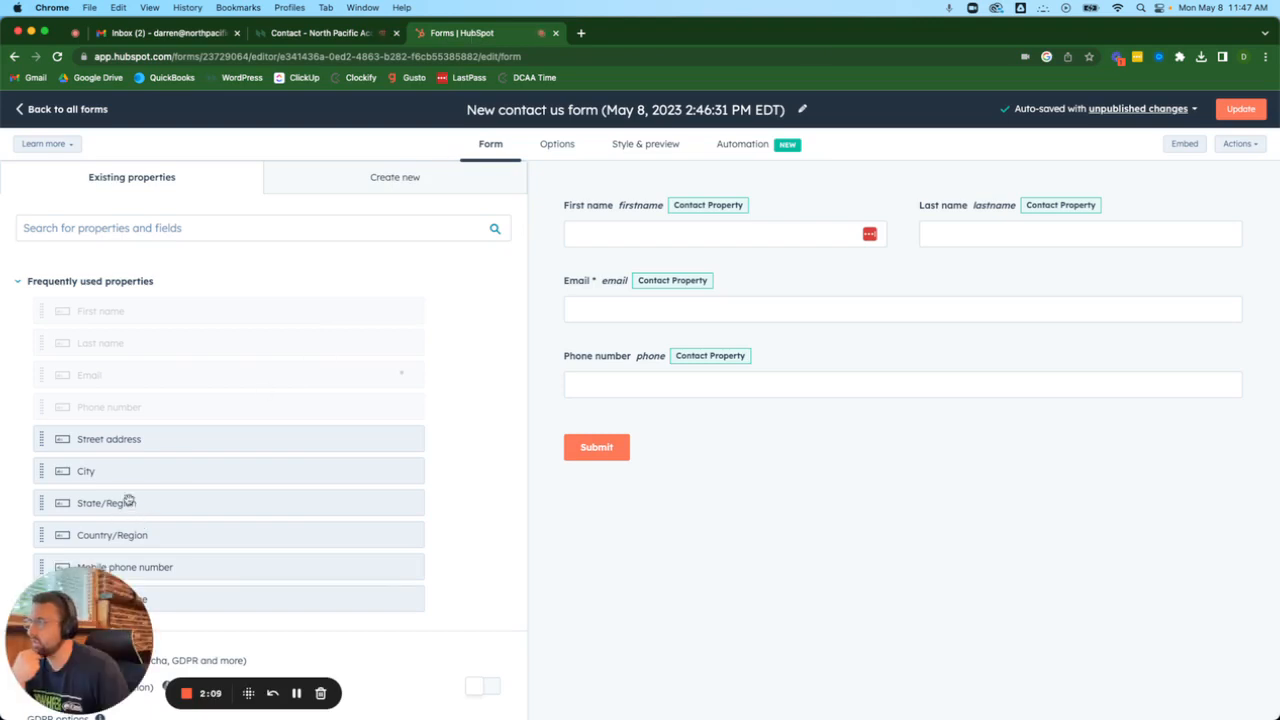
{"action": "scroll", "coordinate": [128, 500], "scroll_direction": "down", "scroll_amount": 3}
{"action": "left_click_drag", "start_coordinate": [100, 481], "coordinate": [672, 410]}
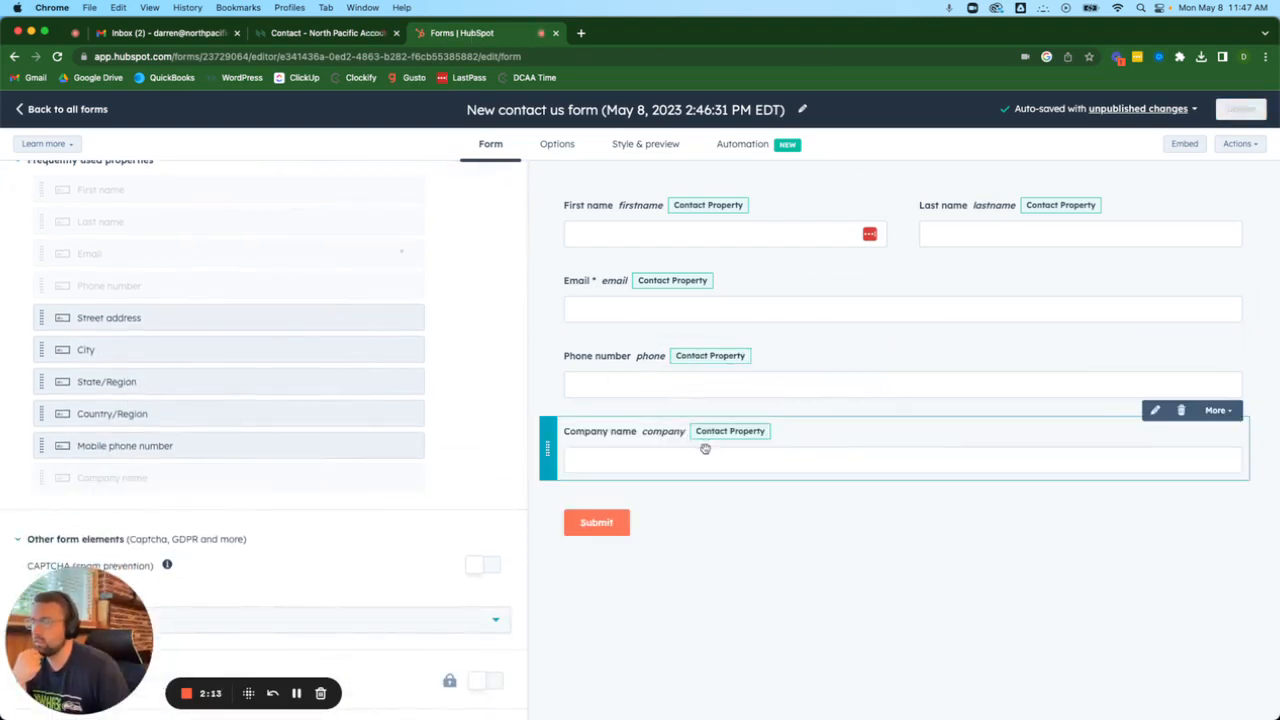
{"action": "scroll", "coordinate": [138, 420], "scroll_direction": "down", "scroll_amount": 2}
{"action": "scroll", "coordinate": [141, 421], "scroll_direction": "up", "scroll_amount": 3}
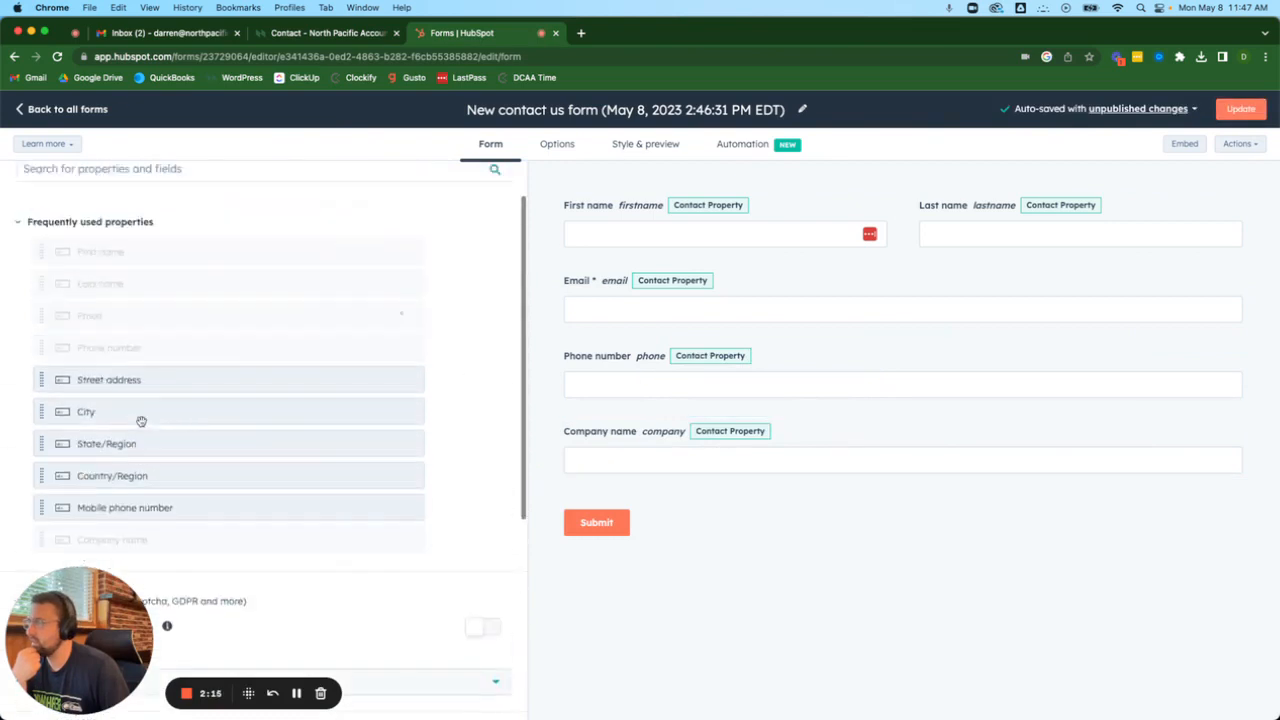
{"action": "scroll", "coordinate": [141, 421], "scroll_direction": "up", "scroll_amount": 2}
{"action": "left_click", "coordinate": [400, 181]}
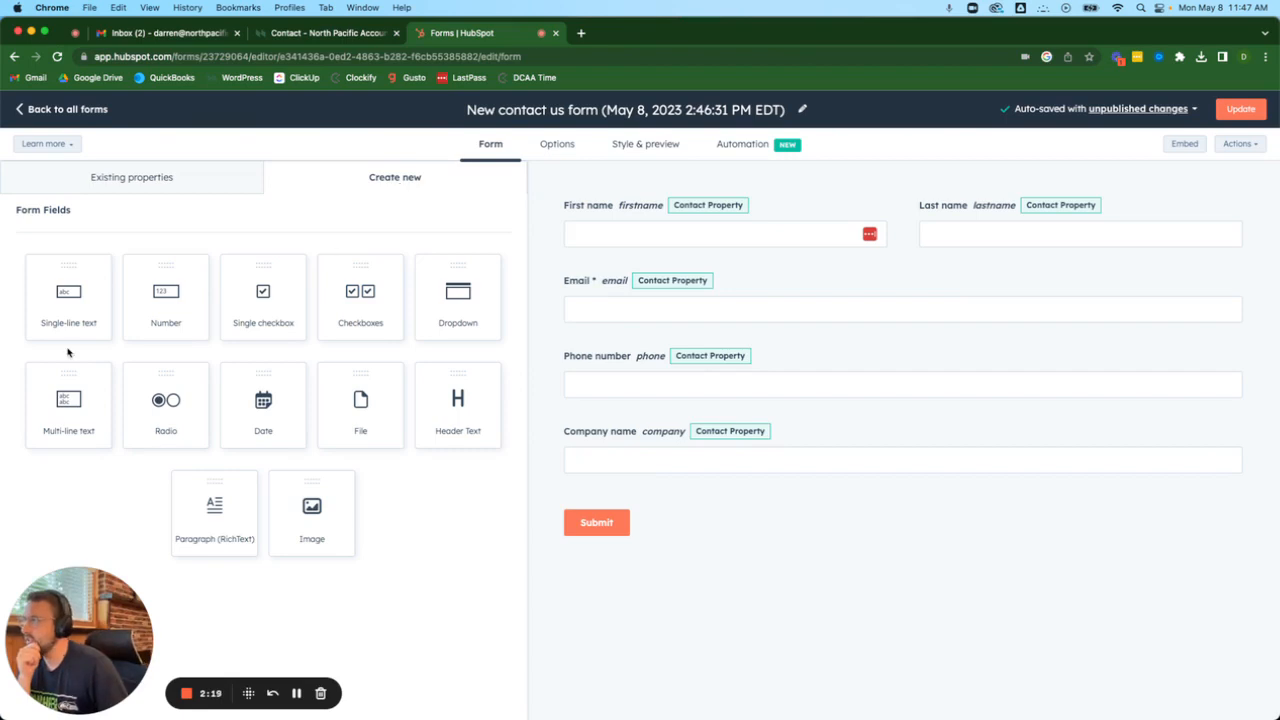
{"action": "left_click_drag", "start_coordinate": [68, 300], "coordinate": [720, 480]}
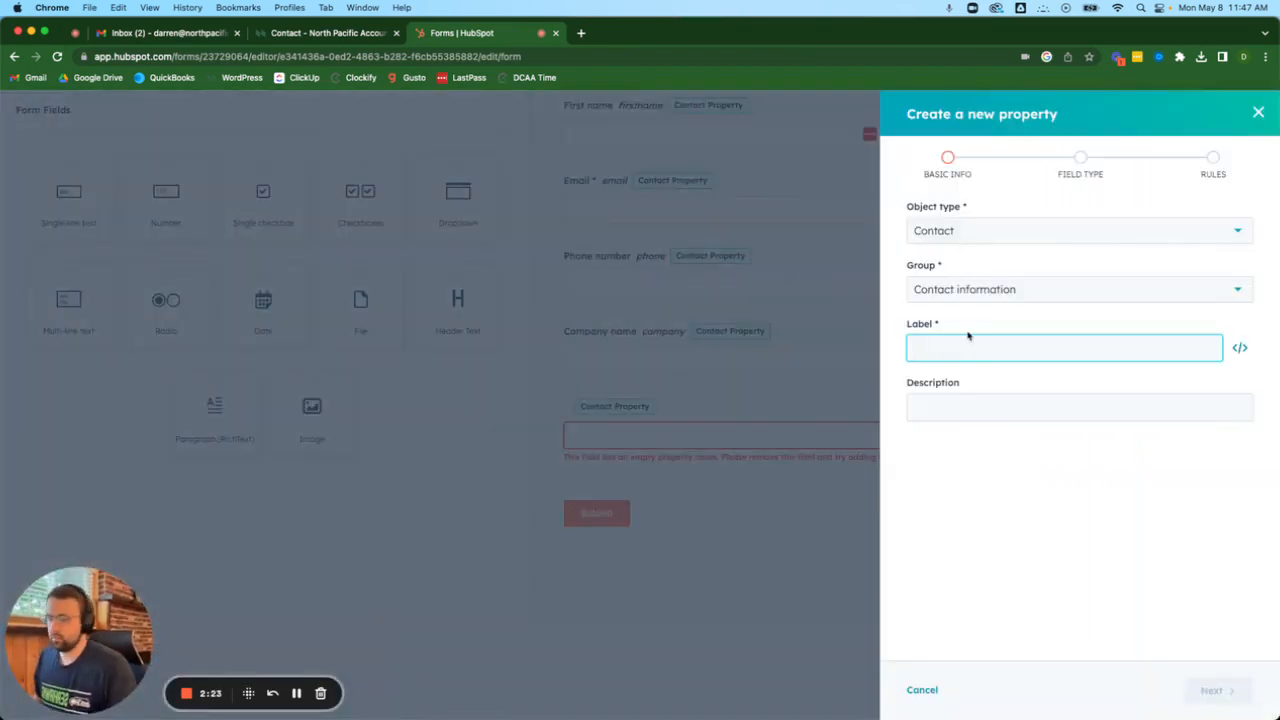
{"action": "type", "text": "Referral"}
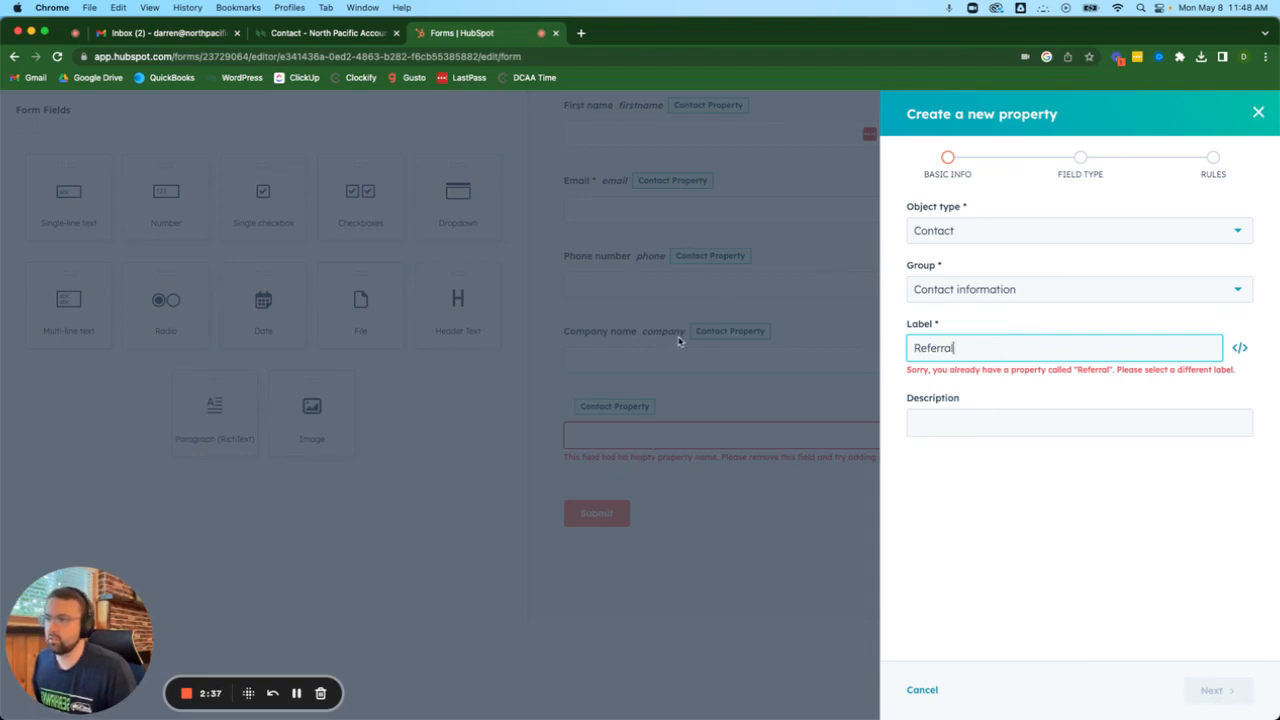
{"action": "left_click", "coordinate": [1258, 113]}
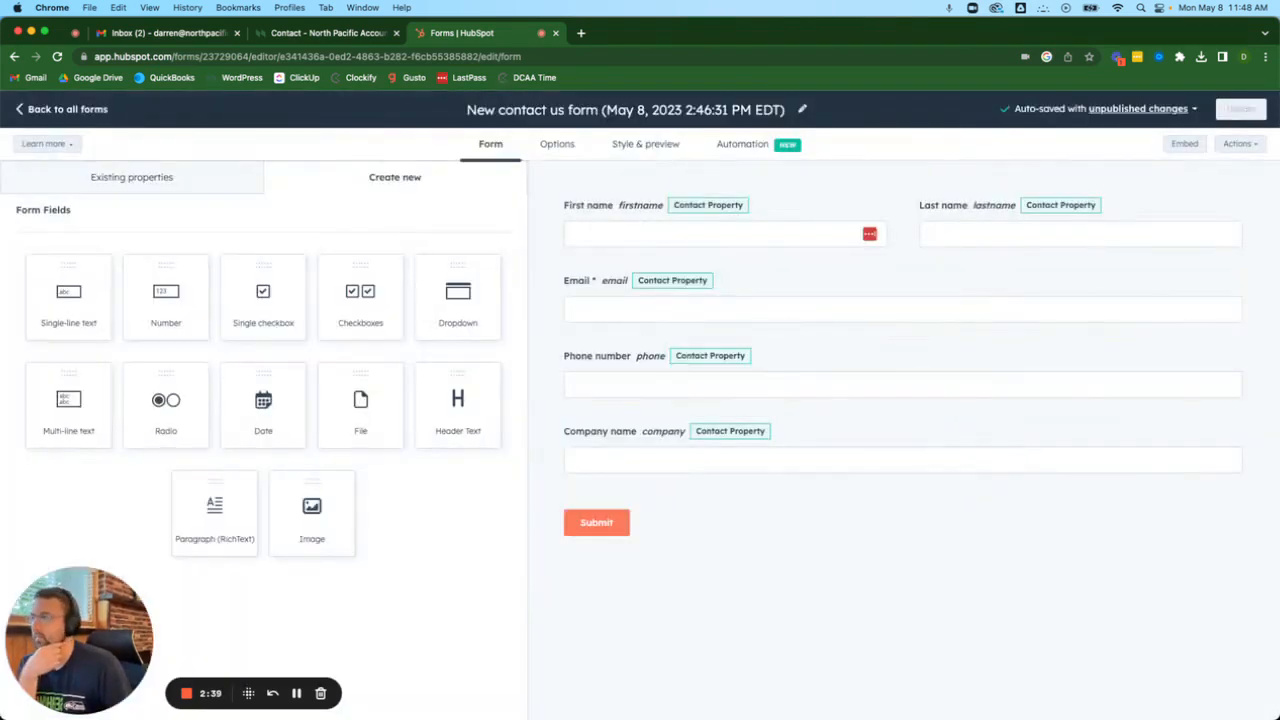
Find the existing Referral property, add it below Company name, and check the fields against the website's Request A Quote form.
{"action": "left_click", "coordinate": [139, 176]}
{"action": "left_click", "coordinate": [151, 227]}
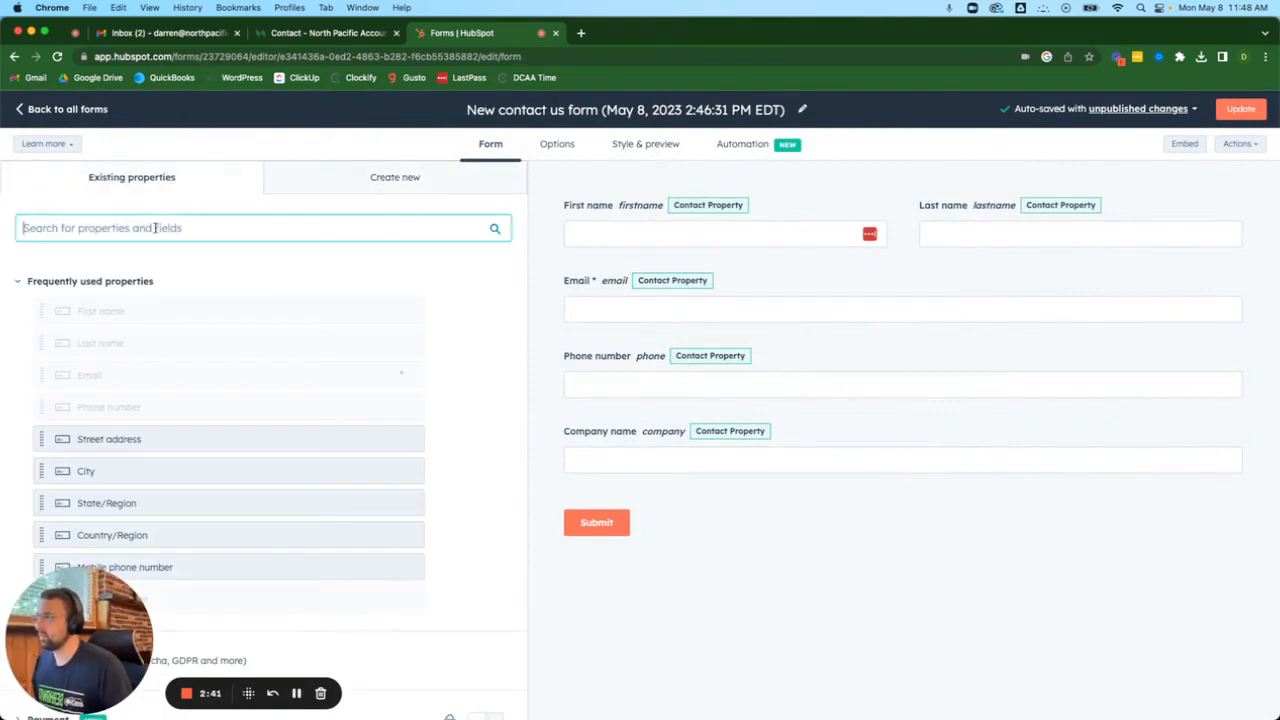
{"action": "type", "text": "referr"}
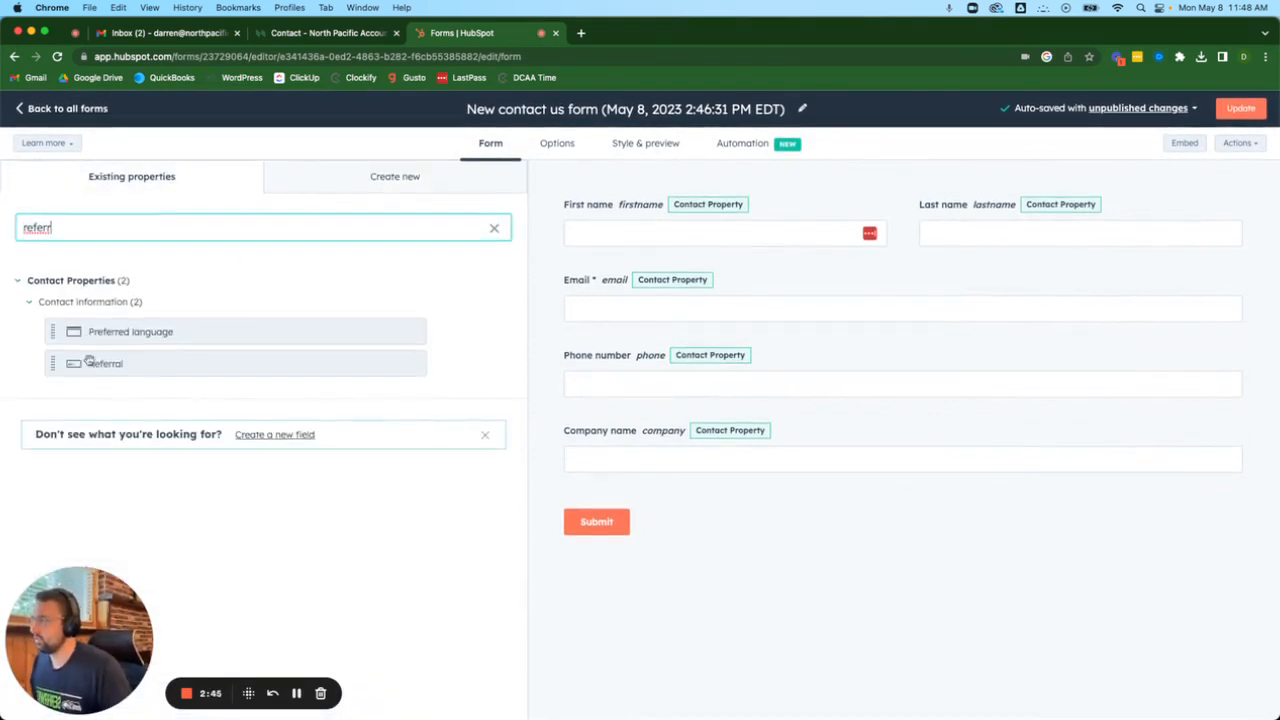
{"action": "left_click_drag", "start_coordinate": [100, 364], "coordinate": [657, 477]}
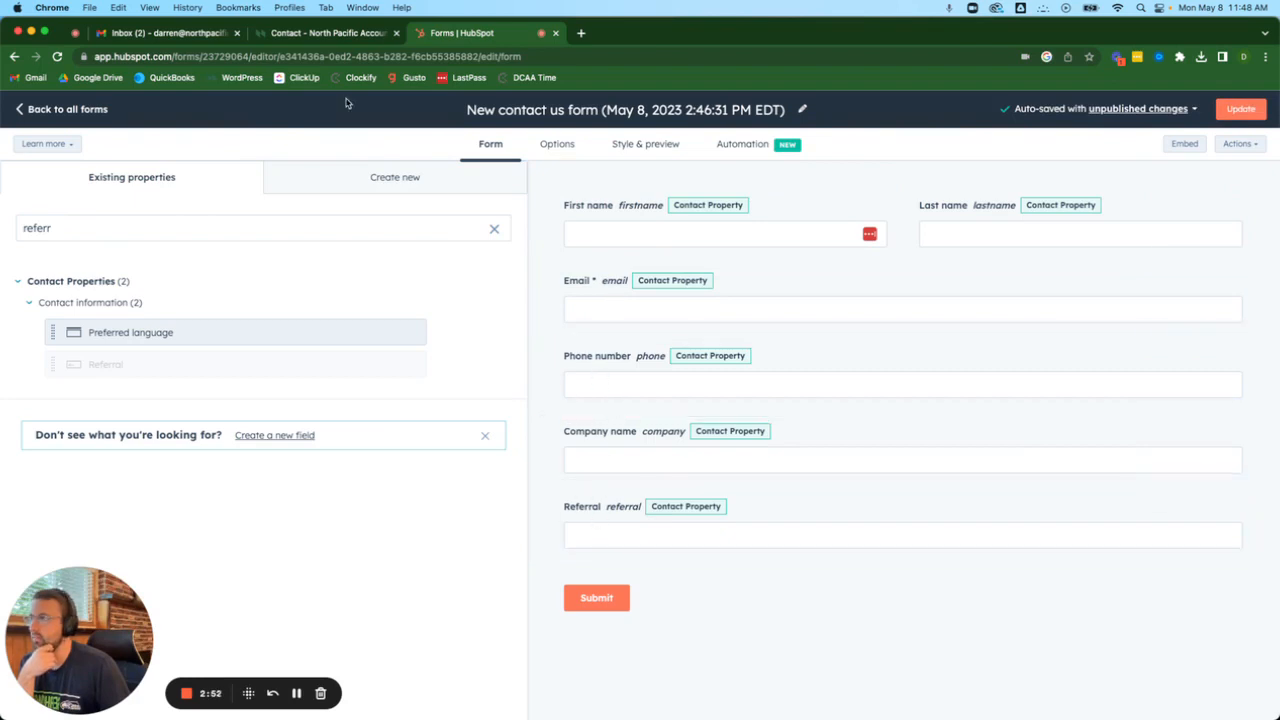
{"action": "left_click", "coordinate": [326, 33]}
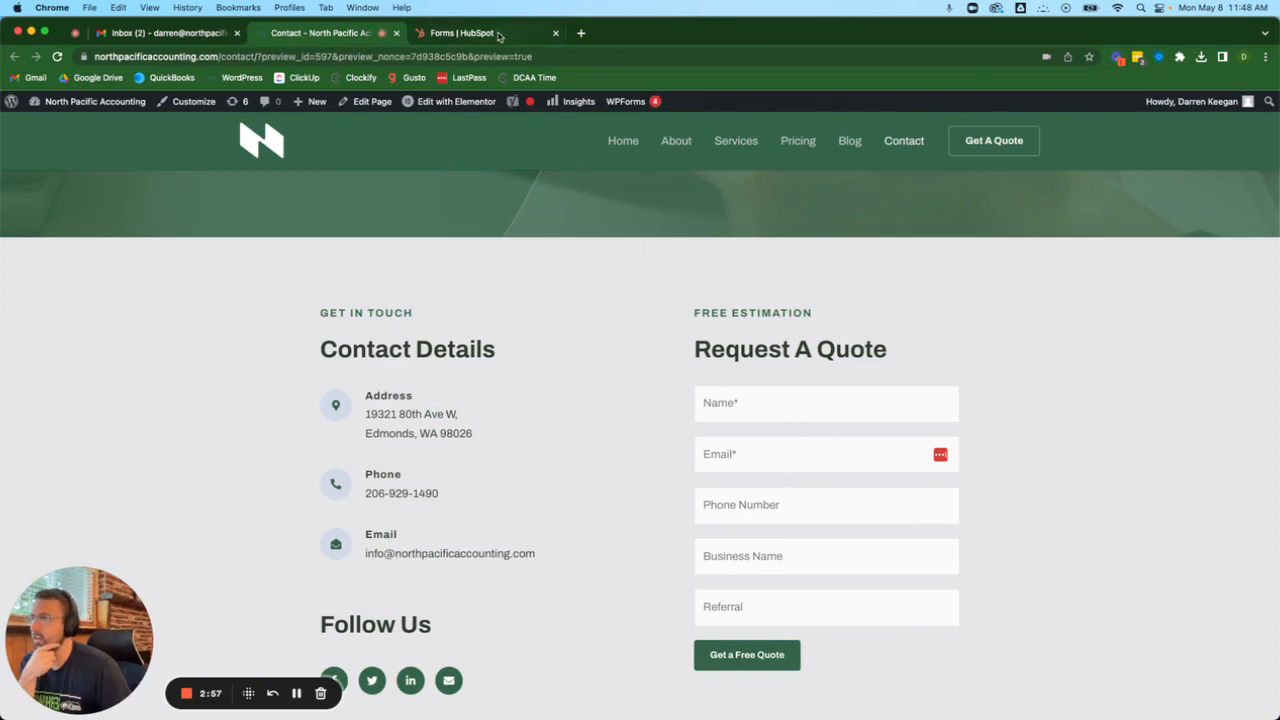
{"action": "left_click", "coordinate": [498, 36]}
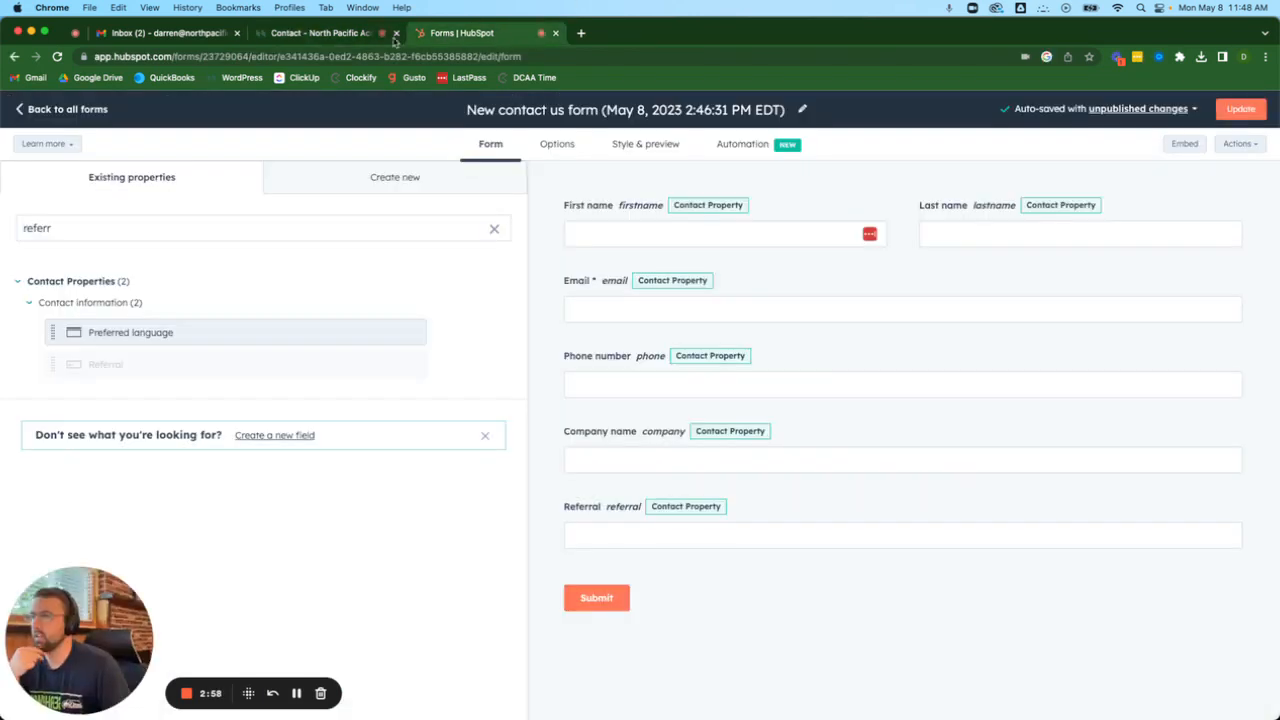
{"action": "left_click", "coordinate": [368, 33]}
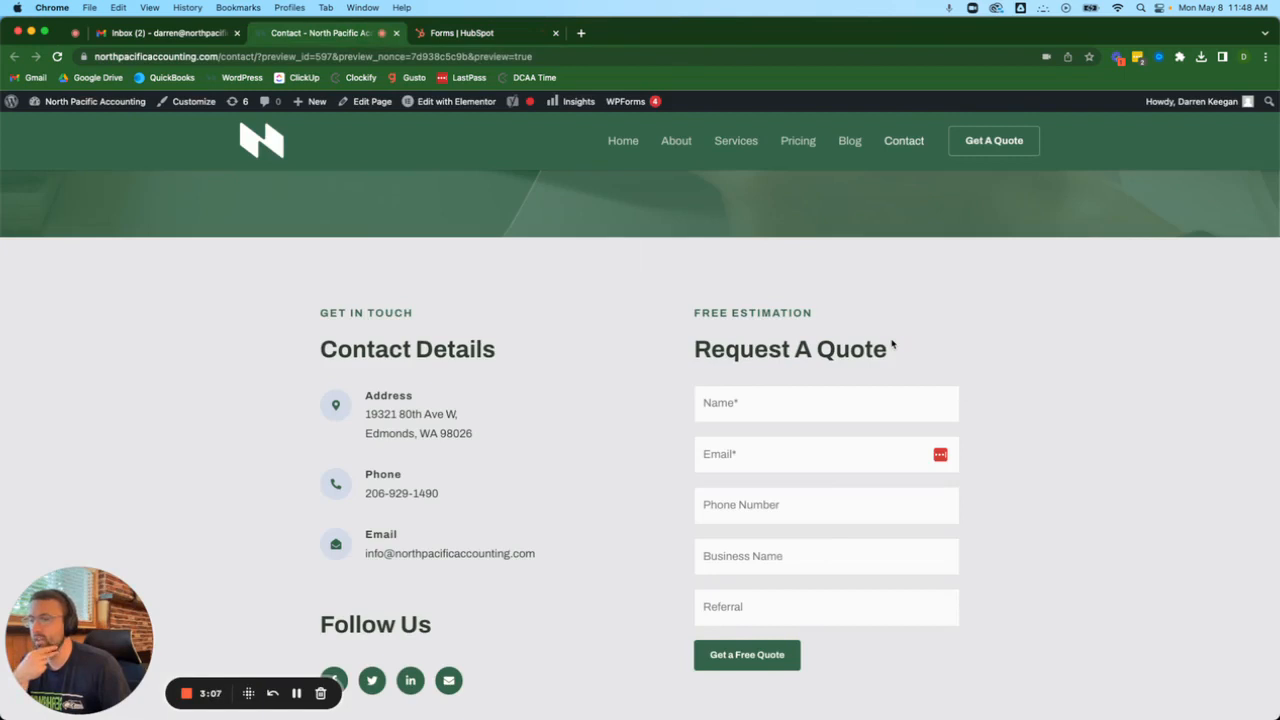
{"action": "left_click", "coordinate": [497, 36]}
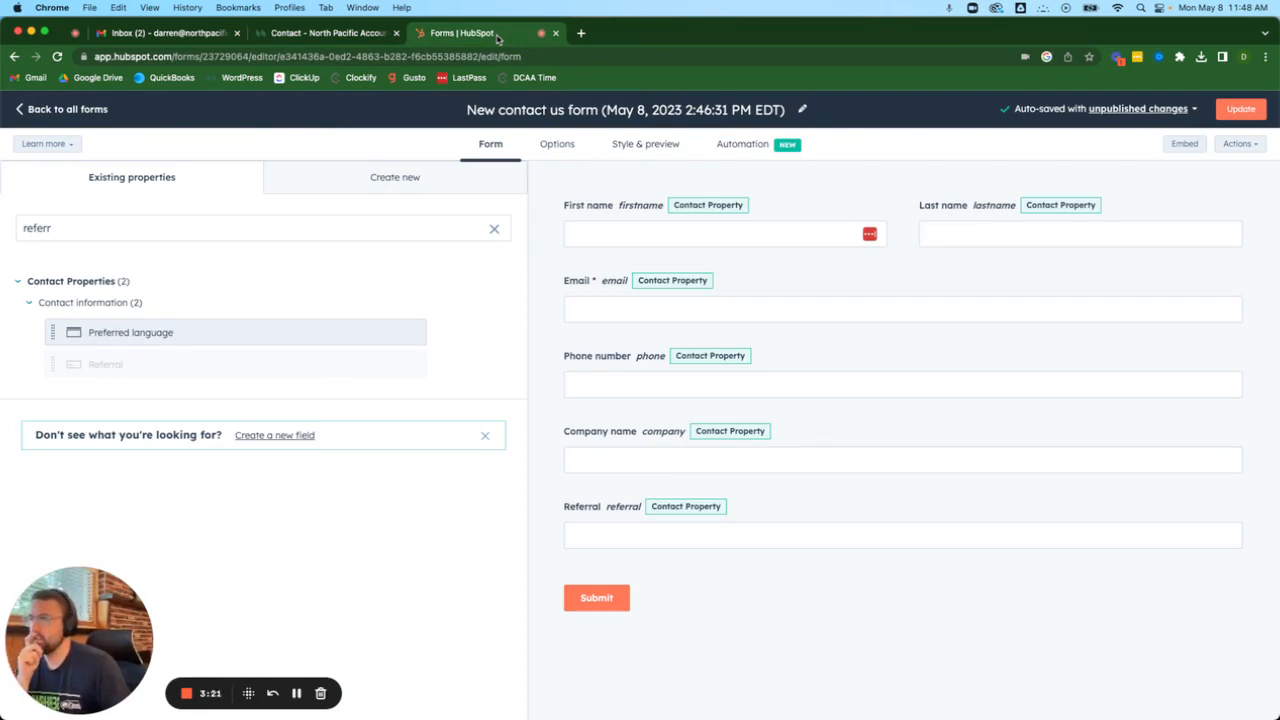
Rename the form as Website Contact Form.
{"action": "left_click", "coordinate": [517, 110]}
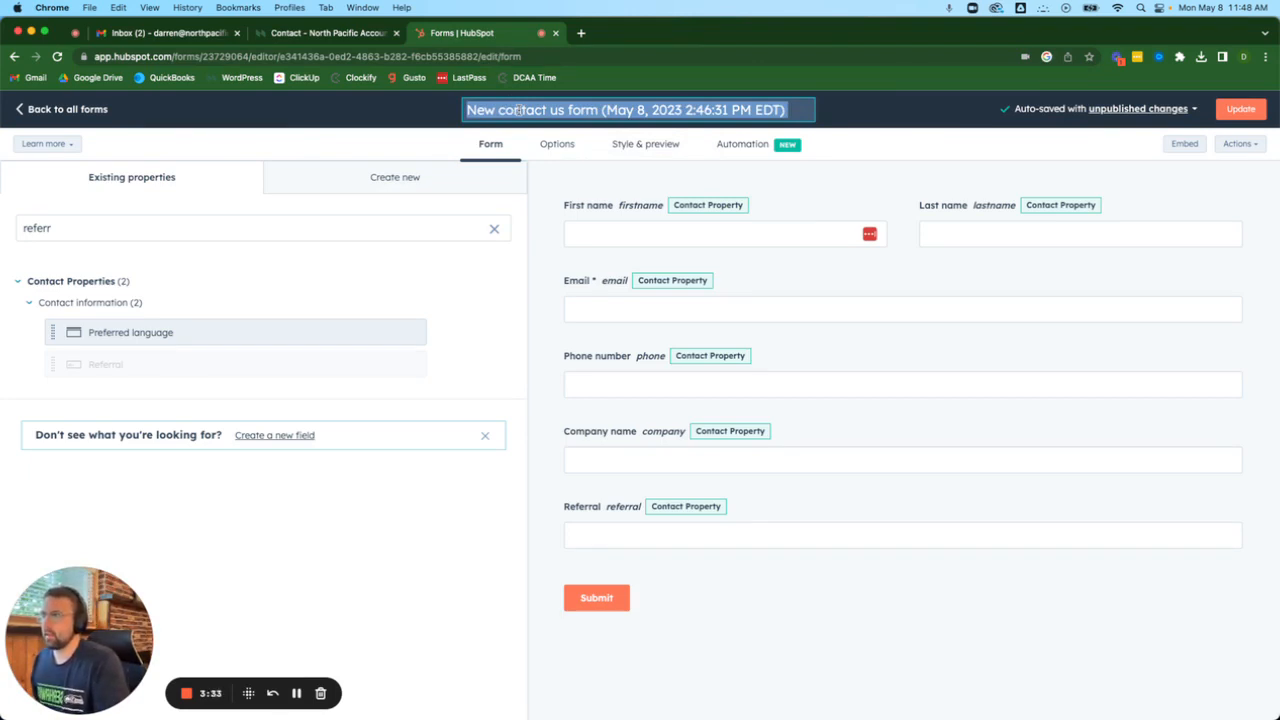
{"action": "type", "text": "Web"}
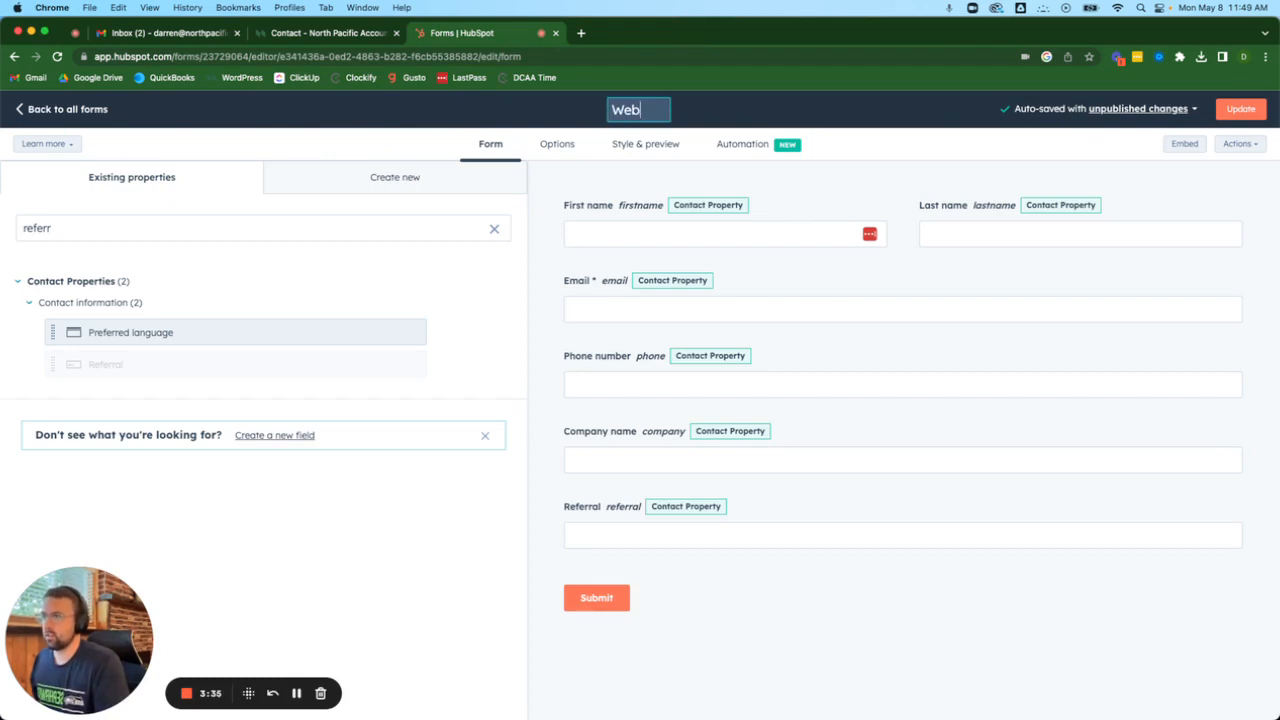
{"action": "type", "text": "site Contac"}
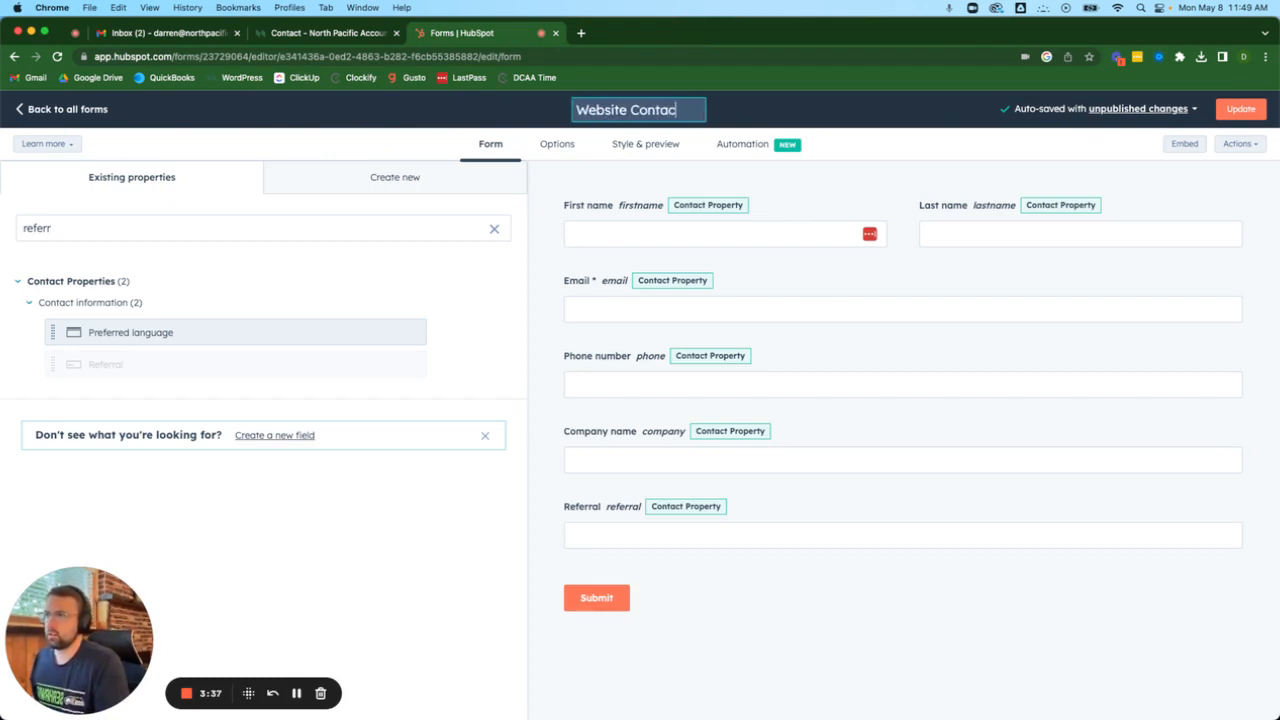
{"action": "type", "text": "t Form"}
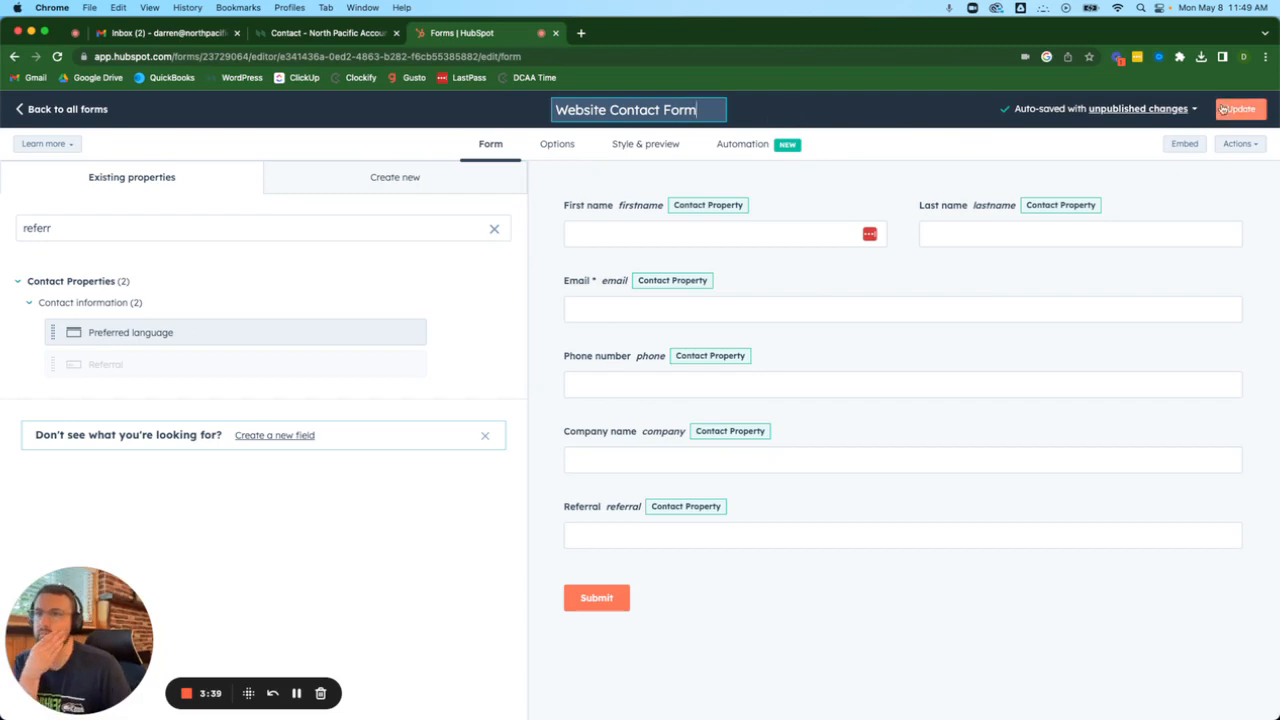
Publish the updated form and copy its embed code.
{"action": "left_click", "coordinate": [1224, 109]}
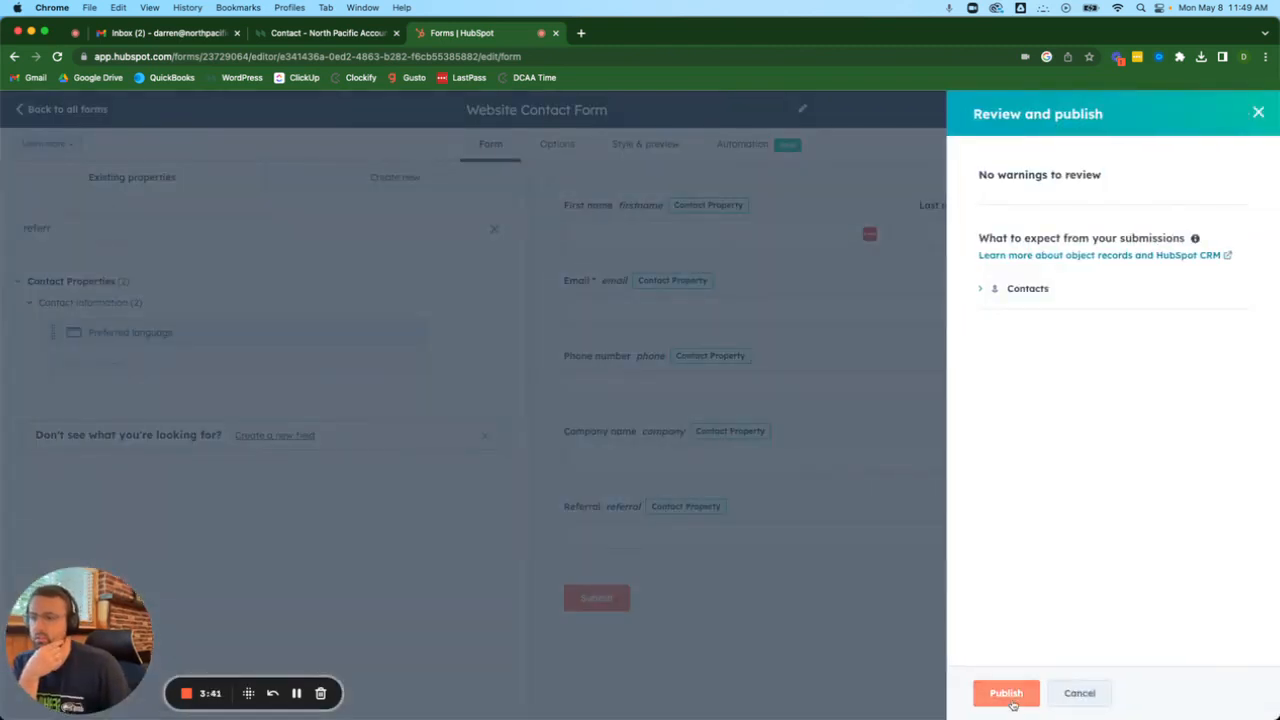
{"action": "left_click", "coordinate": [1006, 694]}
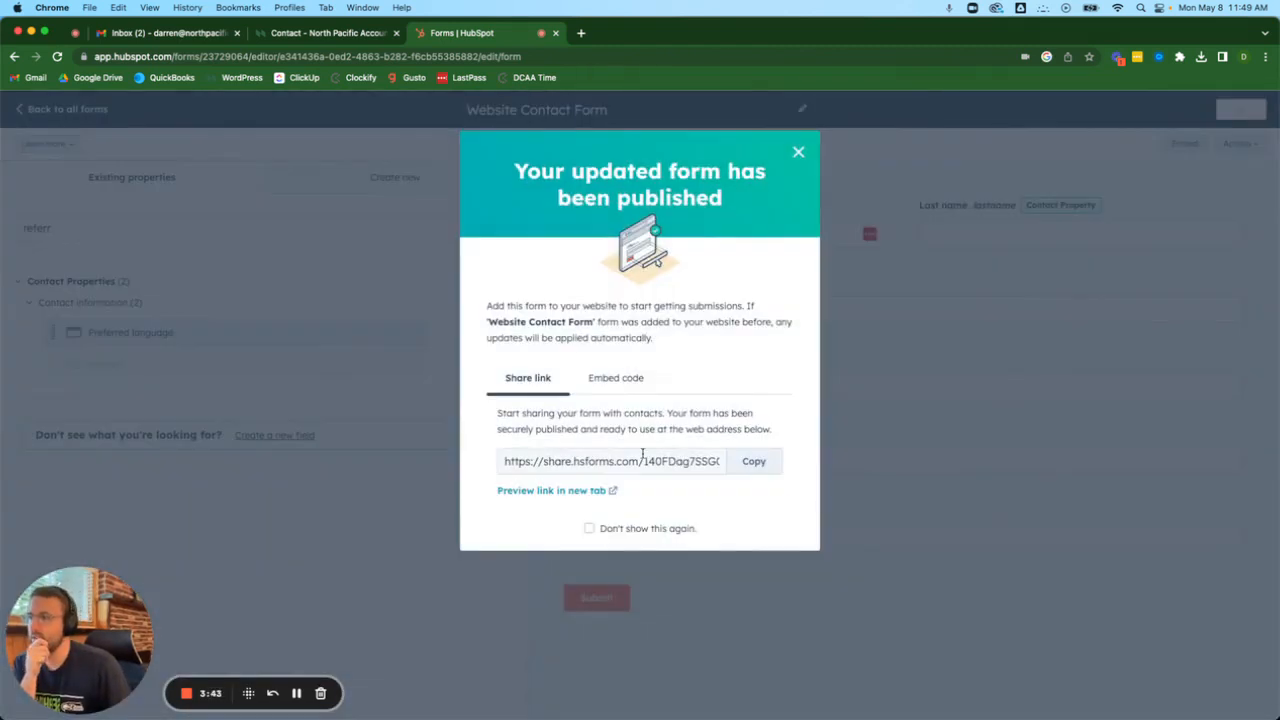
{"action": "left_click", "coordinate": [605, 379]}
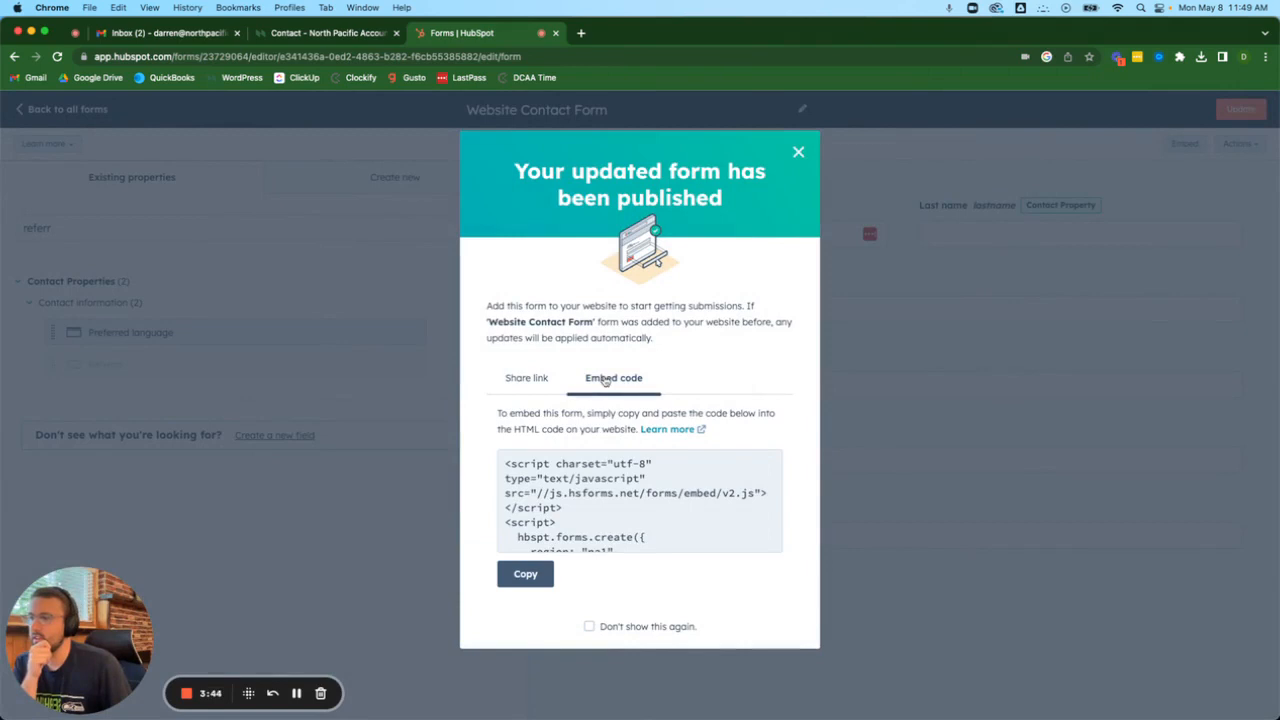
{"action": "left_click", "coordinate": [525, 576]}
Open the website's Contact page in Elementor and add a Shortcode widget between the Request A Quote heading and the existing form.
{"action": "left_click", "coordinate": [305, 33]}
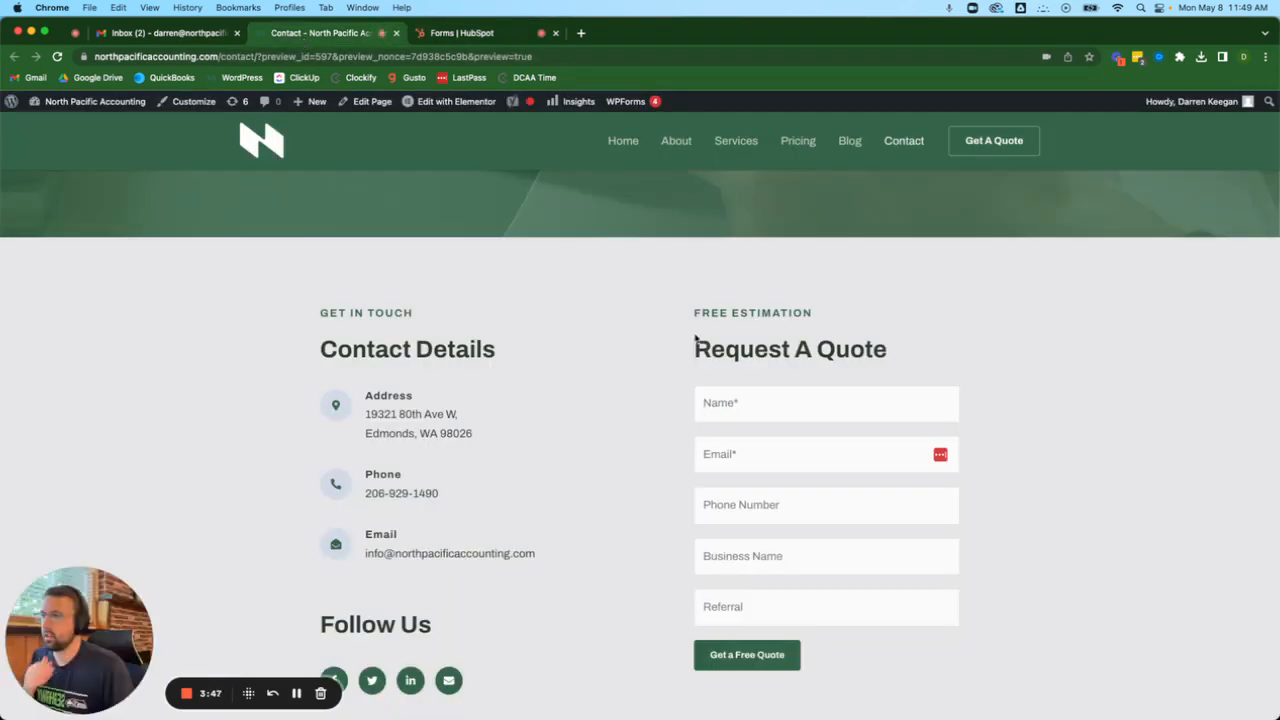
{"action": "left_click", "coordinate": [469, 104]}
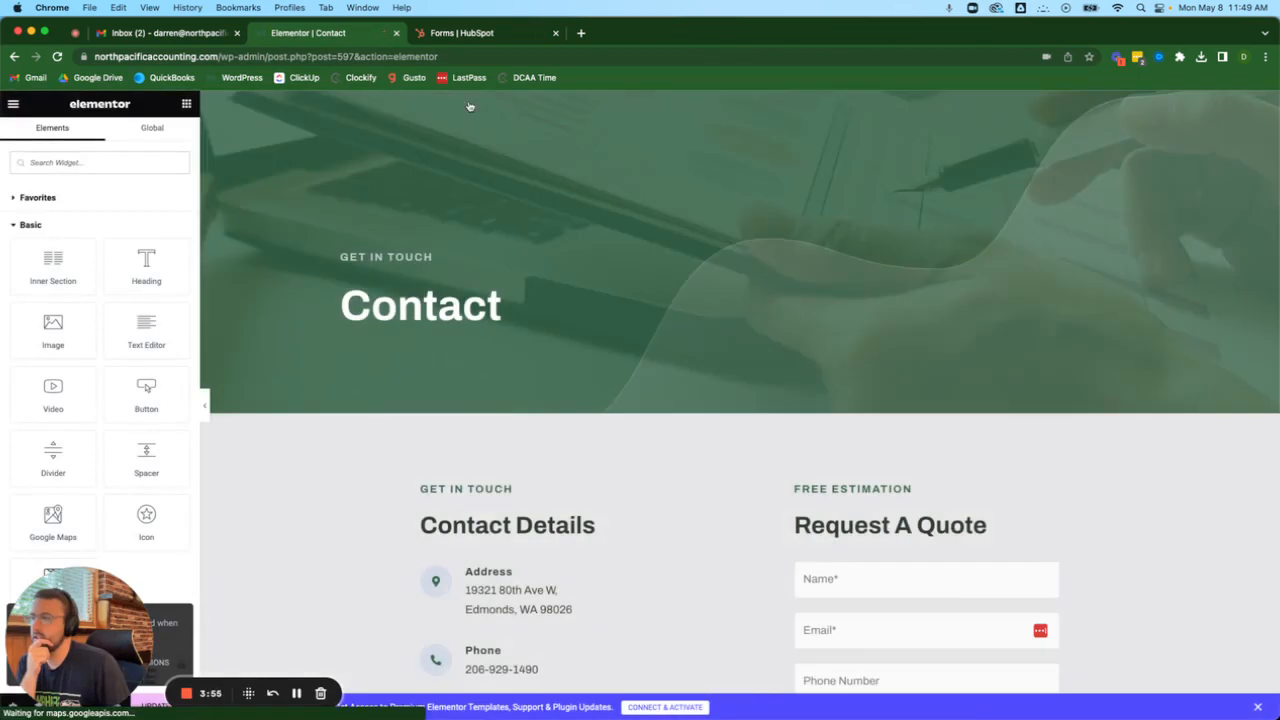
{"action": "scroll", "coordinate": [1037, 543], "scroll_direction": "down", "scroll_amount": 2}
{"action": "left_click", "coordinate": [76, 163]}
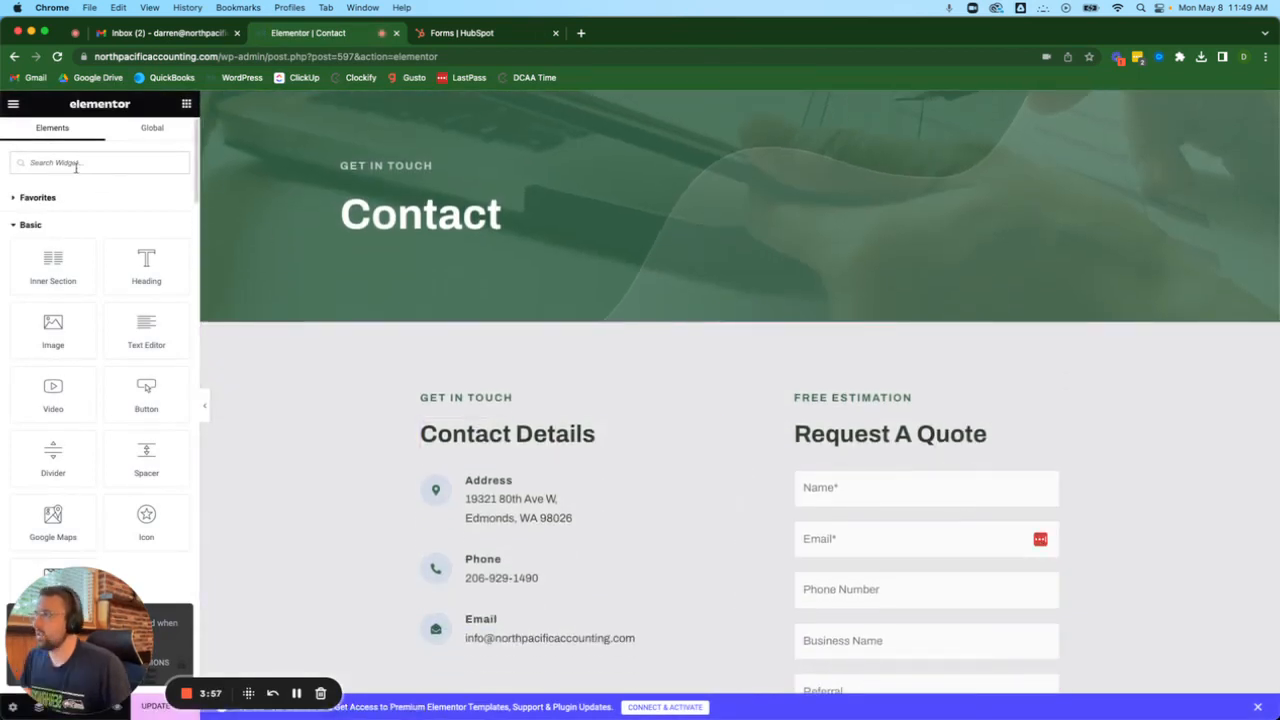
{"action": "type", "text": "cdde"}
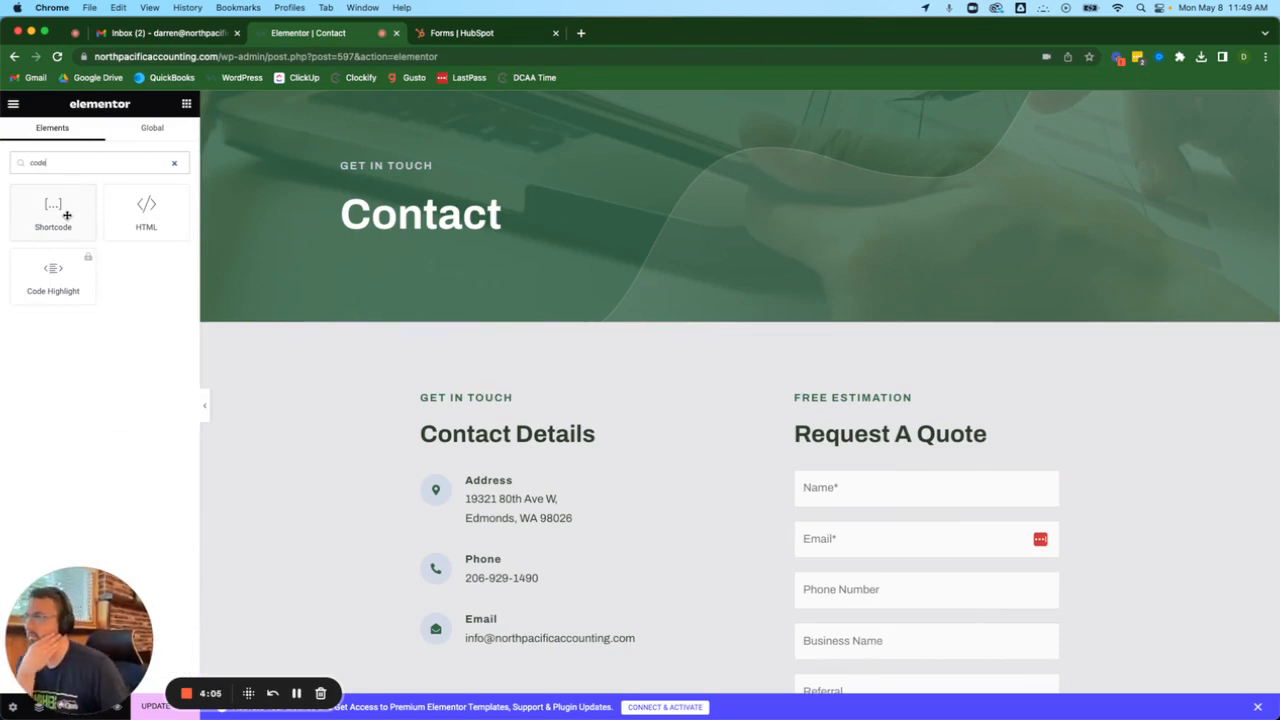
{"action": "left_click_drag", "start_coordinate": [54, 209], "coordinate": [908, 466]}
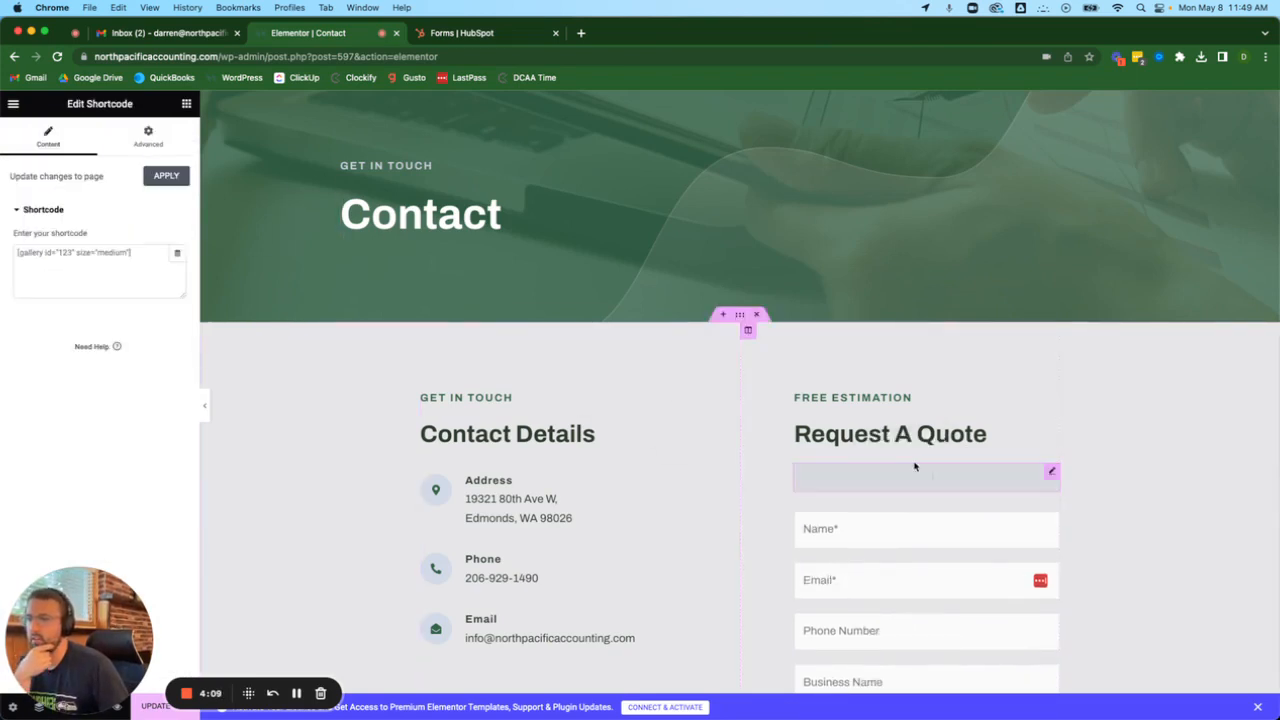
Paste the copied HubSpot embed code into the new Shortcode widget.
{"action": "left_click", "coordinate": [102, 250]}
{"action": "key", "text": "super+v"}
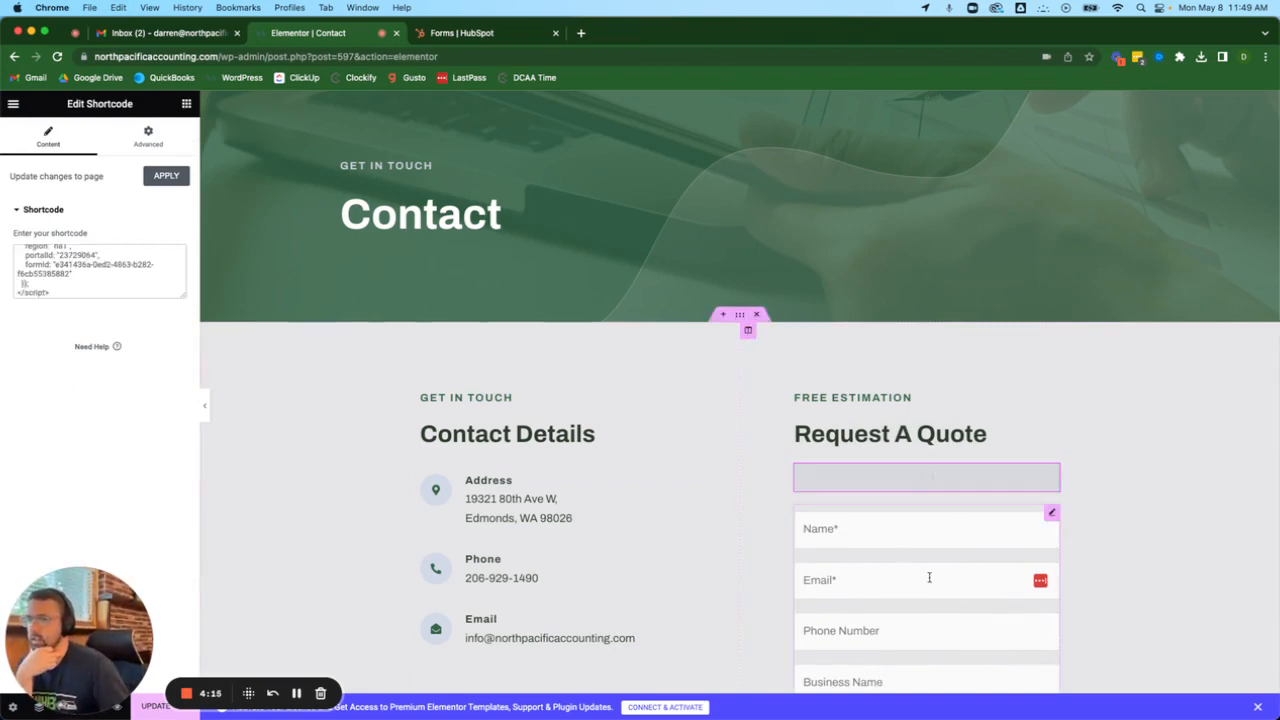
{"action": "scroll", "coordinate": [519, 651], "scroll_direction": "down", "scroll_amount": 1}
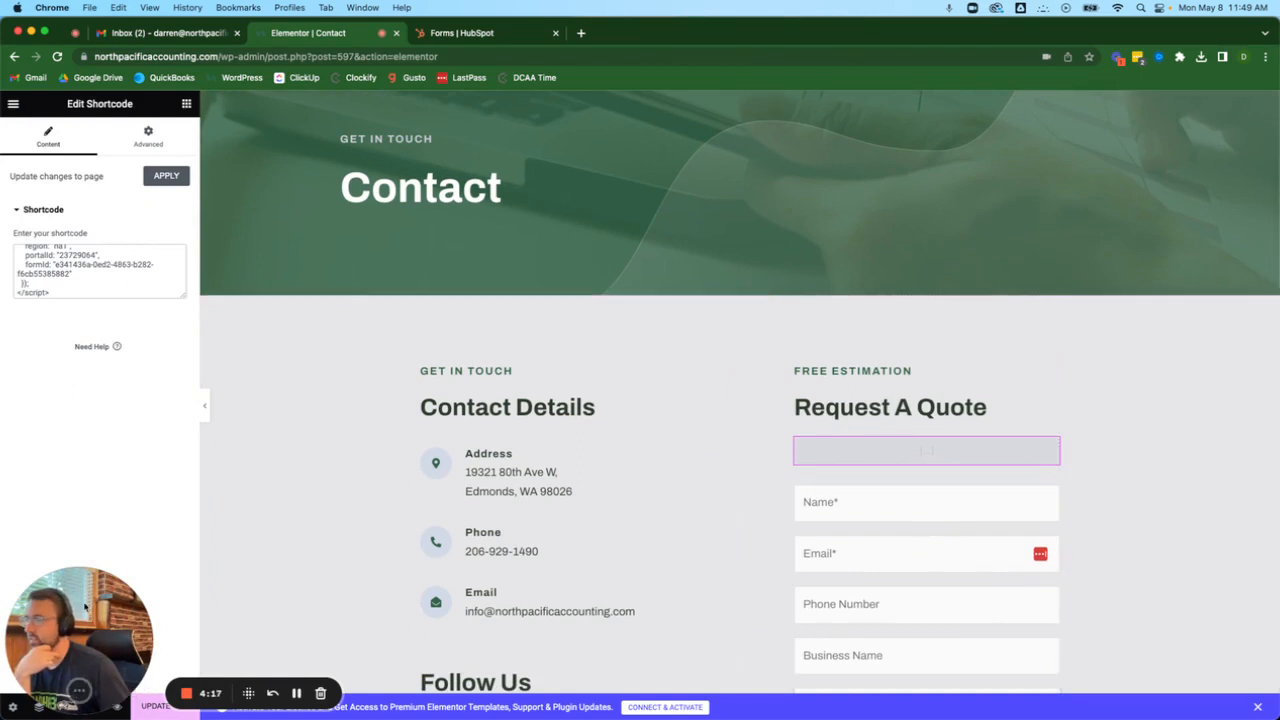
{"action": "left_click_drag", "start_coordinate": [89, 603], "coordinate": [1130, 603]}
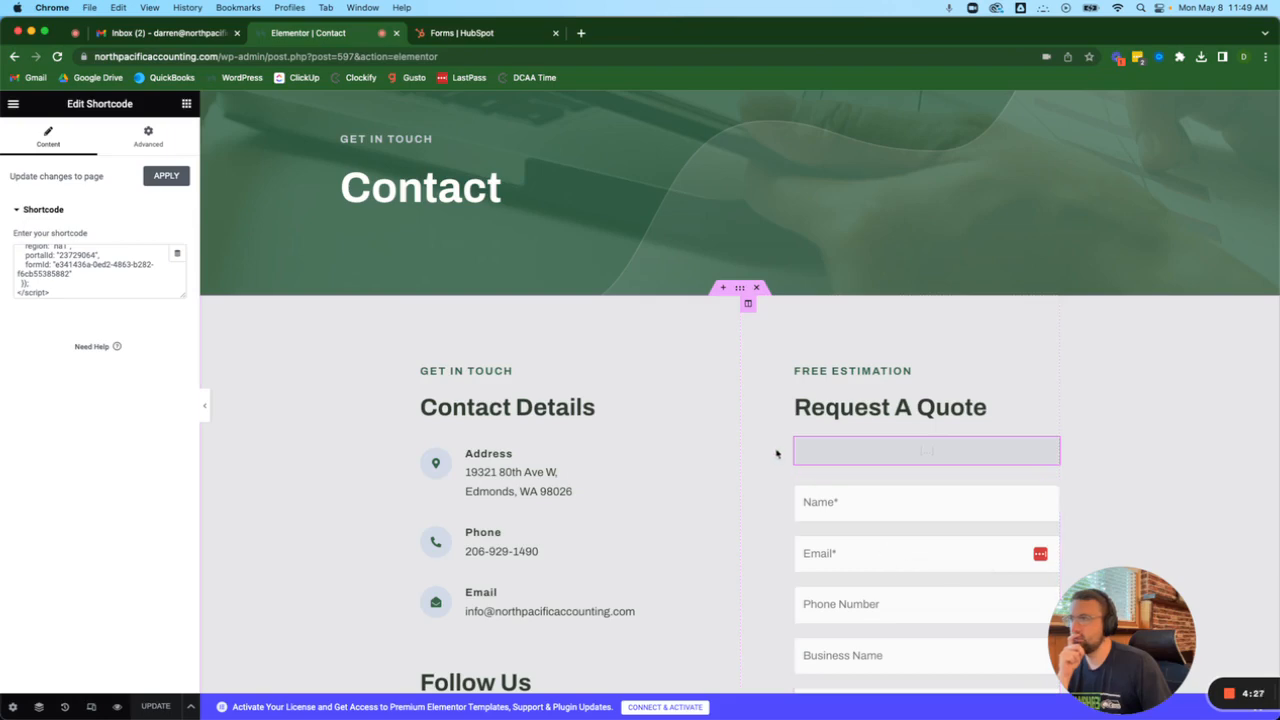
Preview the Contact page changes and examine the embedded HubSpot form together with the old quote form below it.
{"action": "left_click", "coordinate": [116, 706]}
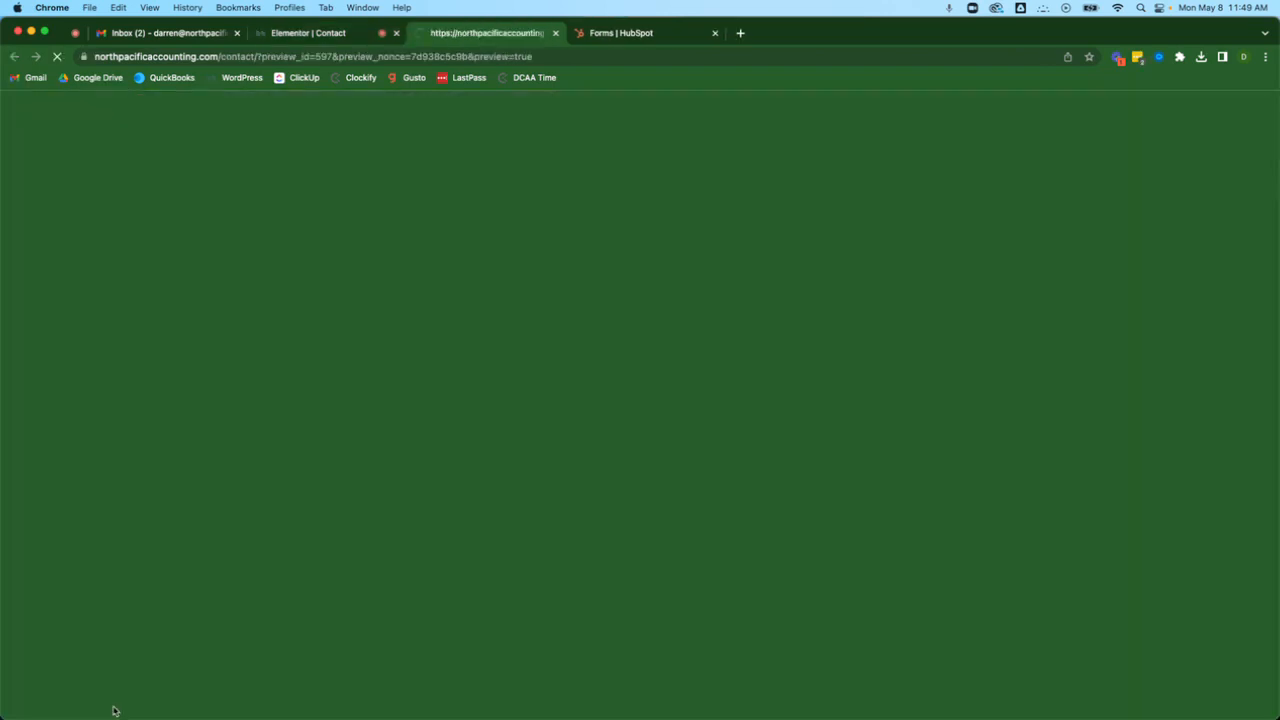
{"action": "scroll", "coordinate": [1130, 430], "scroll_direction": "down", "scroll_amount": 5}
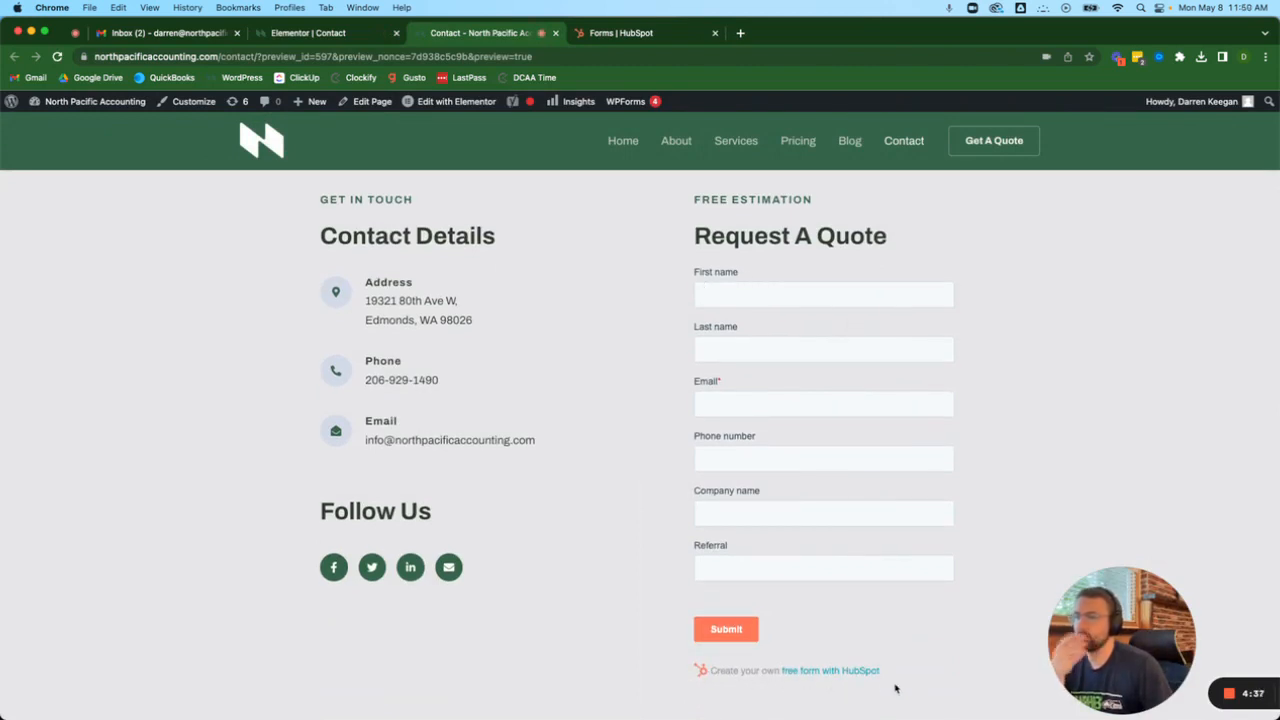
{"action": "left_click", "coordinate": [740, 632]}
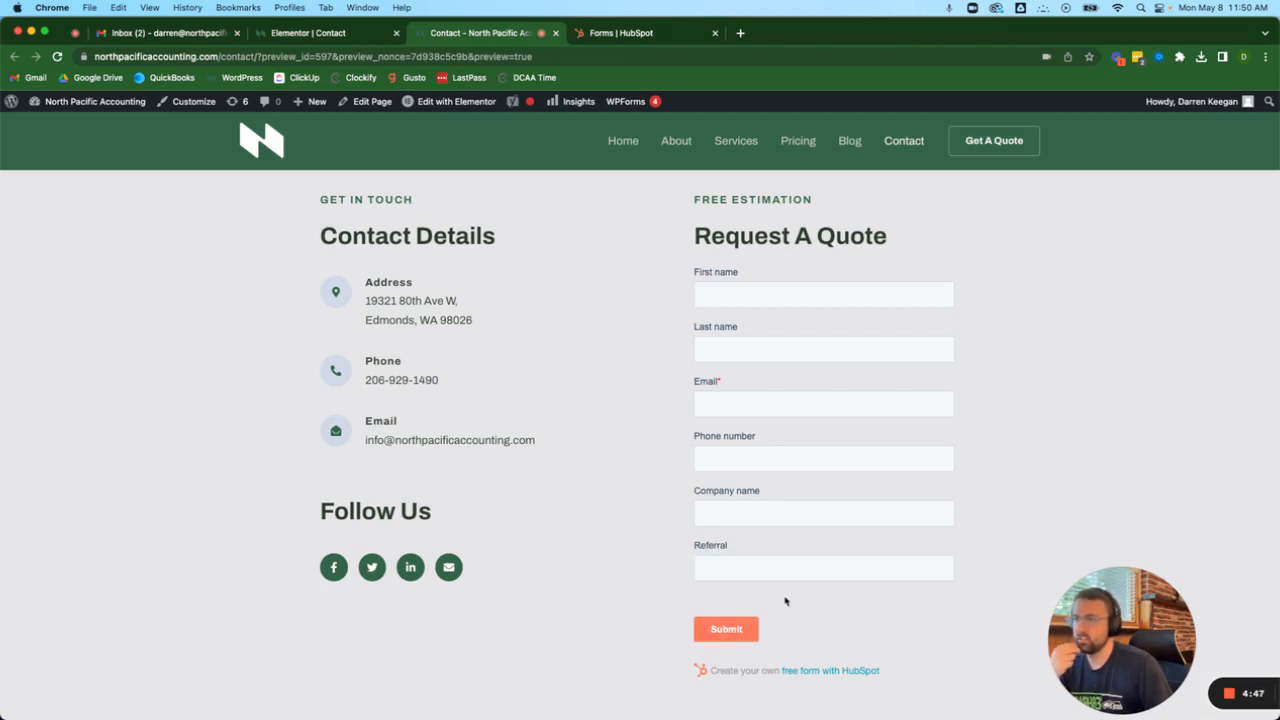
{"action": "scroll", "coordinate": [794, 601], "scroll_direction": "up", "scroll_amount": 1}
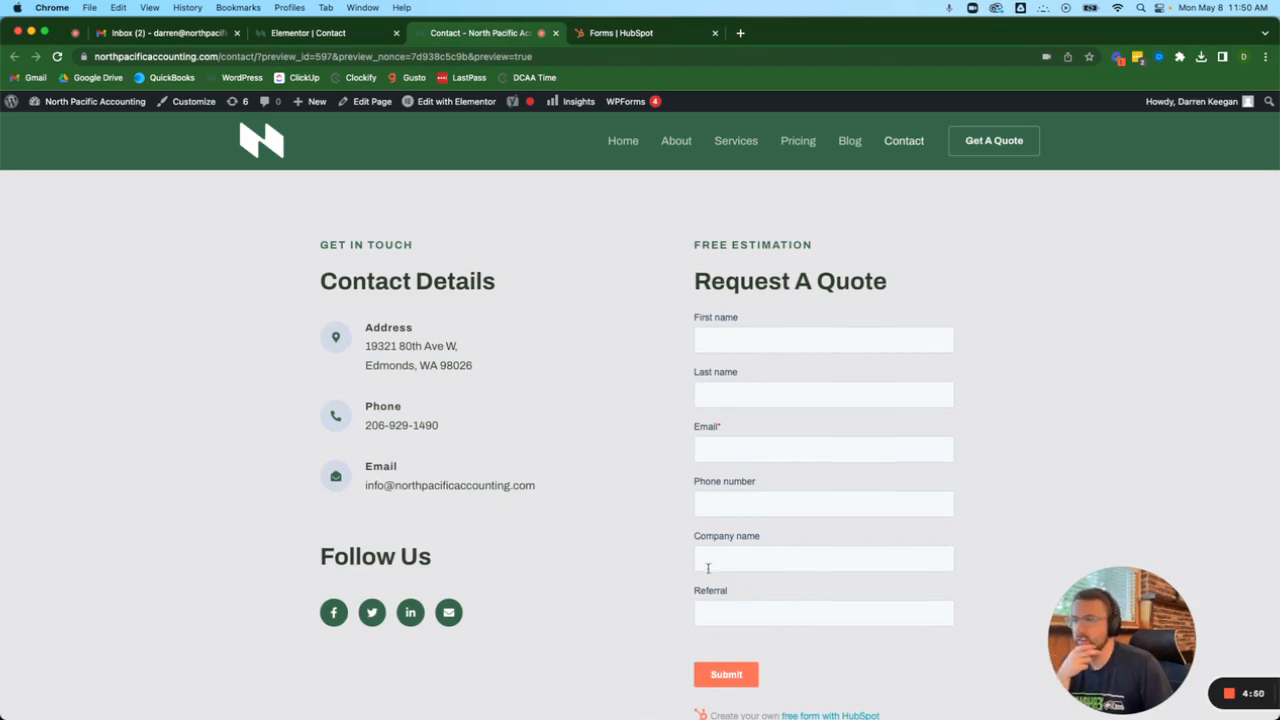
{"action": "scroll", "coordinate": [969, 397], "scroll_direction": "down", "scroll_amount": 5}
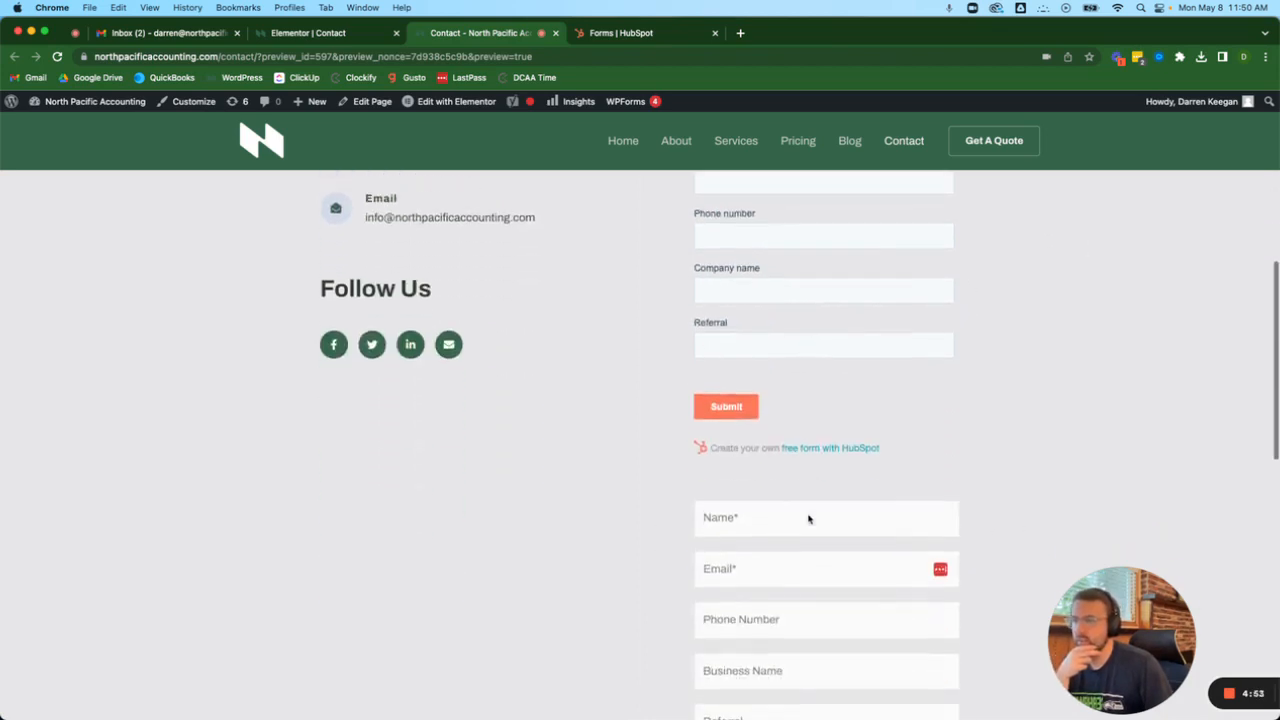
{"action": "scroll", "coordinate": [809, 518], "scroll_direction": "down", "scroll_amount": 3}
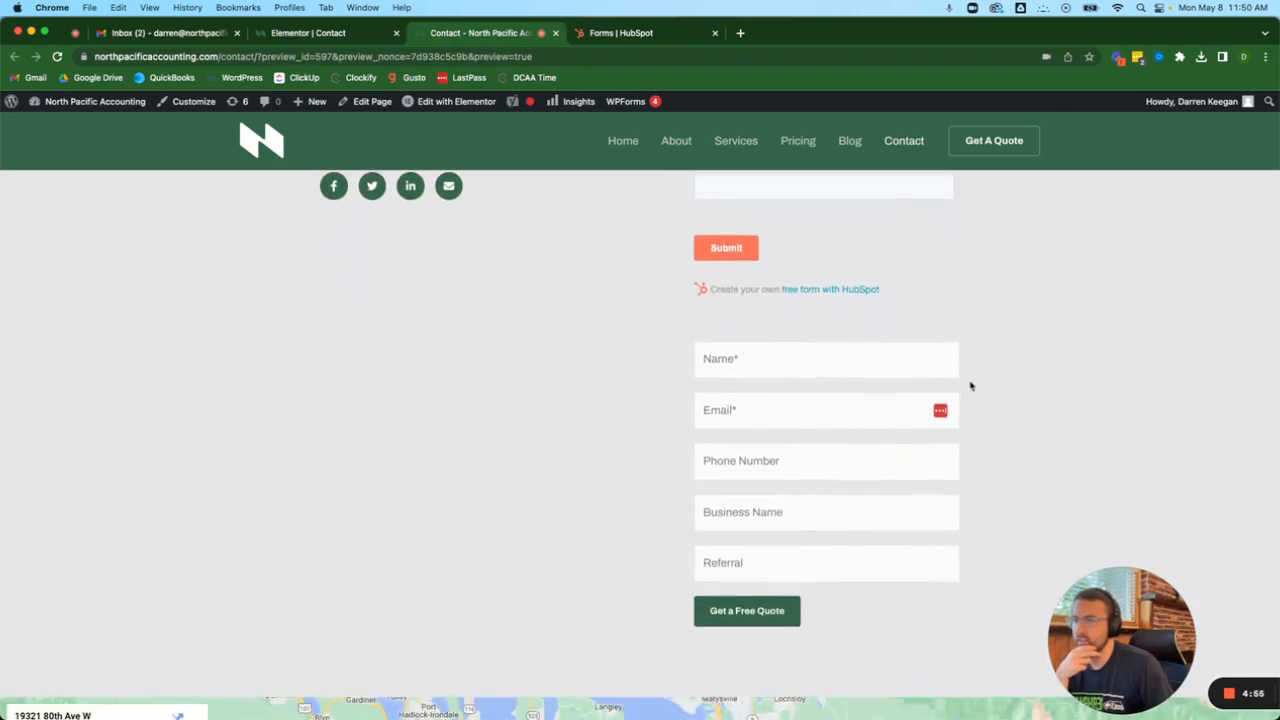
{"action": "scroll", "coordinate": [886, 391], "scroll_direction": "up", "scroll_amount": 3}
Return to the Elementor editor and delete the old WPForms Lead Form from the Request A Quote section.
{"action": "key", "text": "ctrl+shift+Tab"}
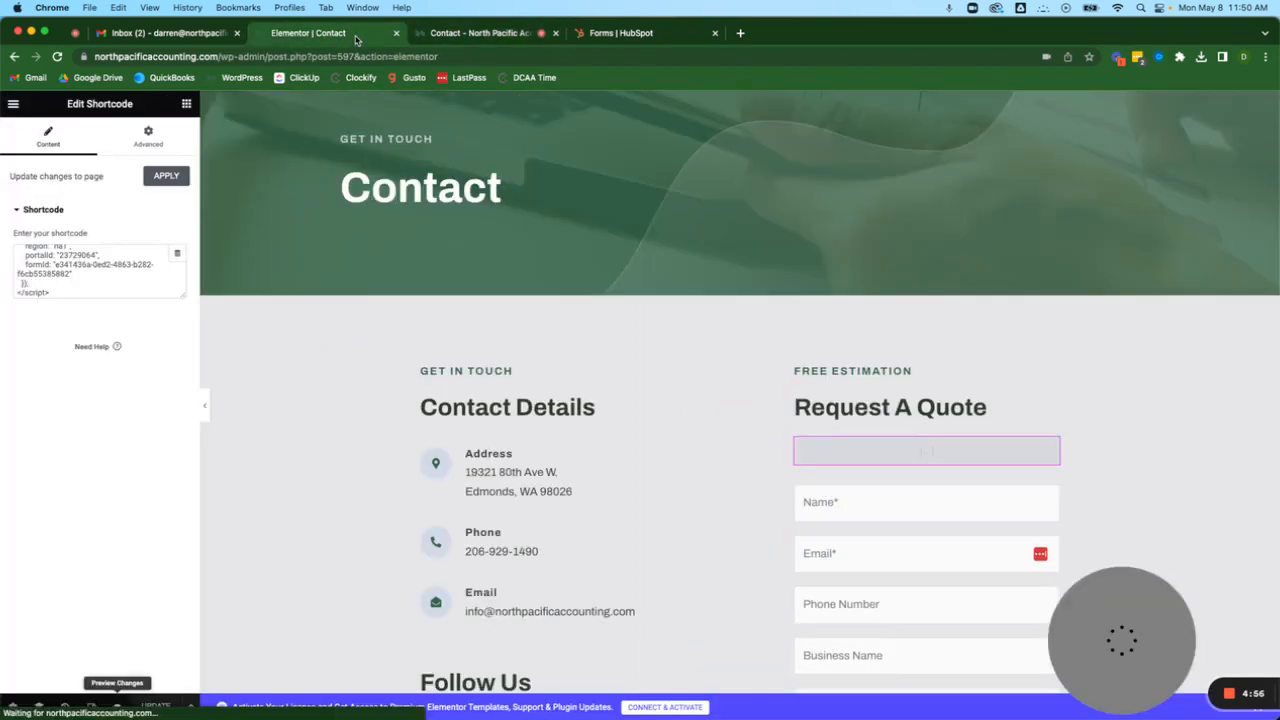
{"action": "scroll", "coordinate": [790, 372], "scroll_direction": "down", "scroll_amount": 5}
{"action": "scroll", "coordinate": [766, 377], "scroll_direction": "up", "scroll_amount": 3}
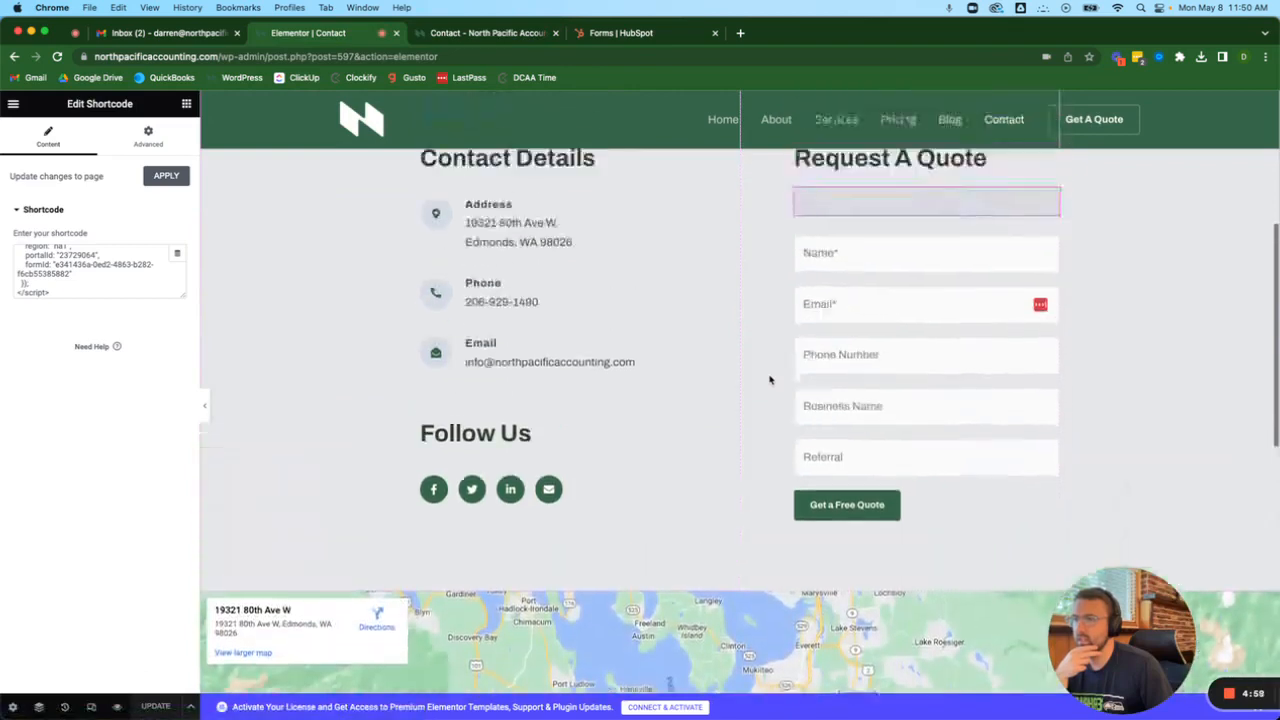
{"action": "left_click", "coordinate": [898, 352]}
{"action": "right_click", "coordinate": [898, 347]}
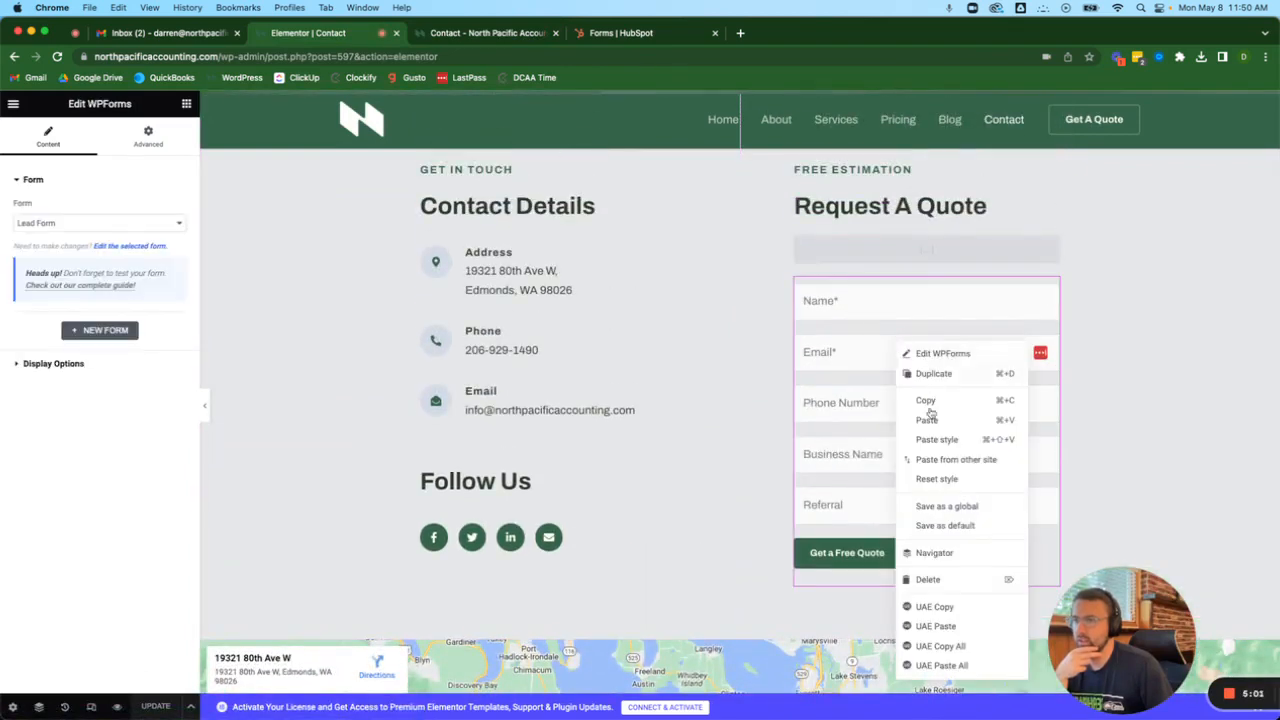
{"action": "left_click", "coordinate": [938, 584]}
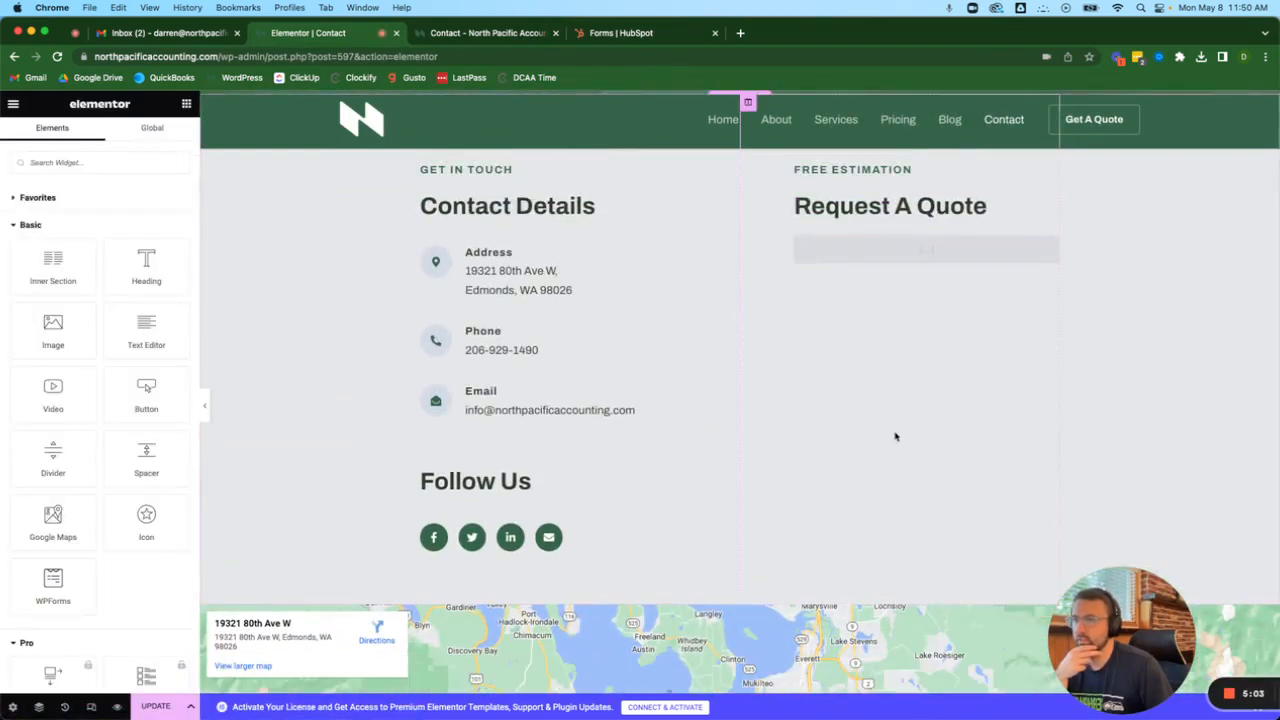
Review the embed code in the Shortcode widget and update the Contact page.
{"action": "scroll", "coordinate": [860, 410], "scroll_direction": "up", "scroll_amount": 2}
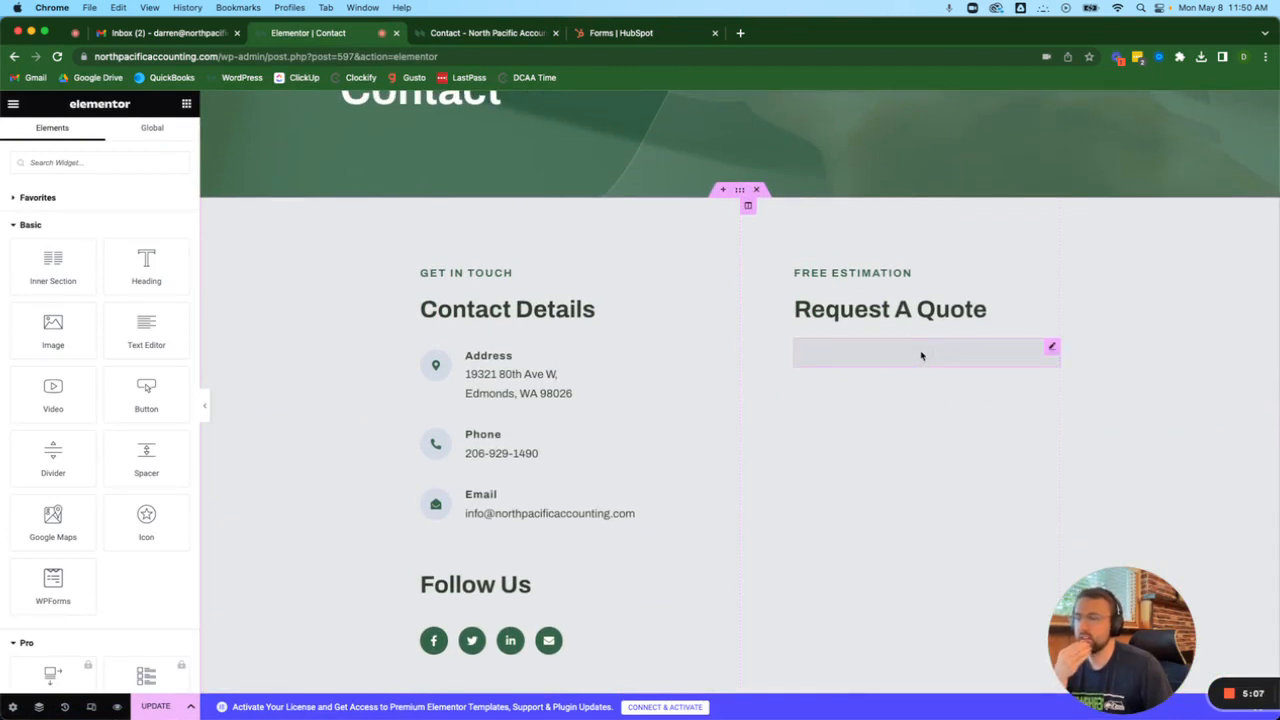
{"action": "left_click", "coordinate": [907, 357]}
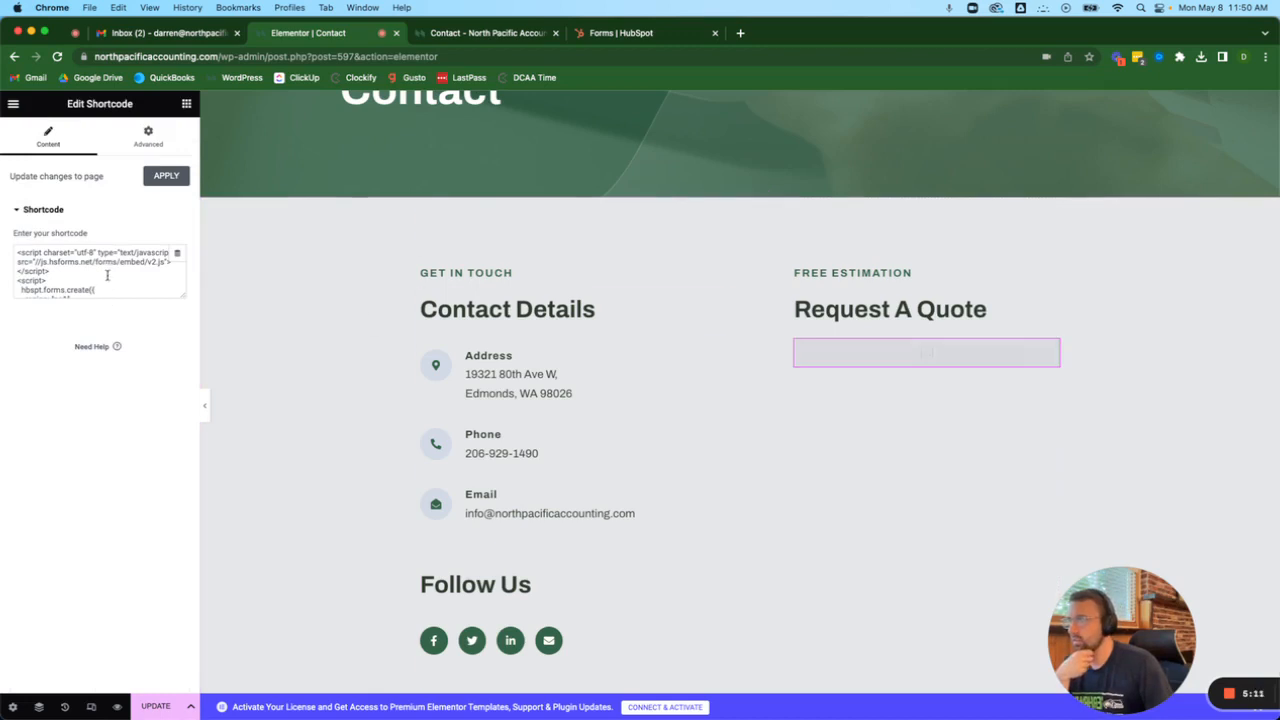
{"action": "scroll", "coordinate": [107, 275], "scroll_direction": "down", "scroll_amount": 3}
{"action": "scroll", "coordinate": [107, 275], "scroll_direction": "up", "scroll_amount": 3}
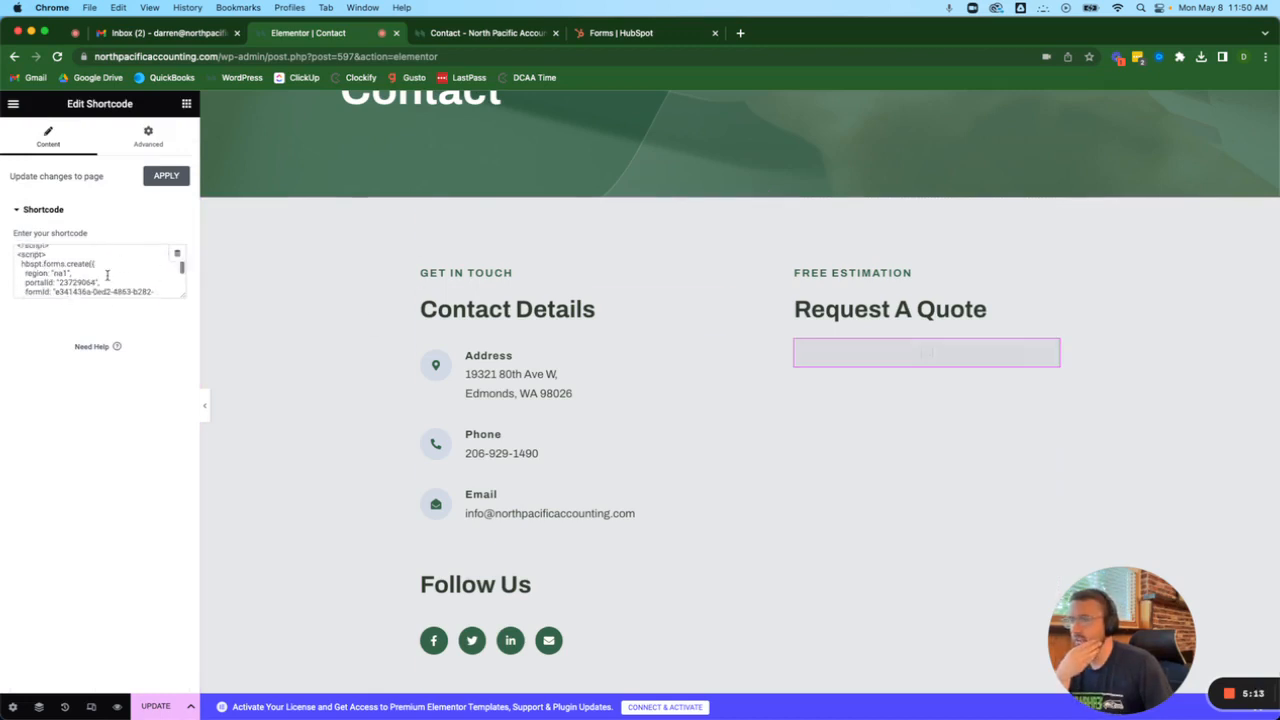
{"action": "left_click", "coordinate": [157, 707]}
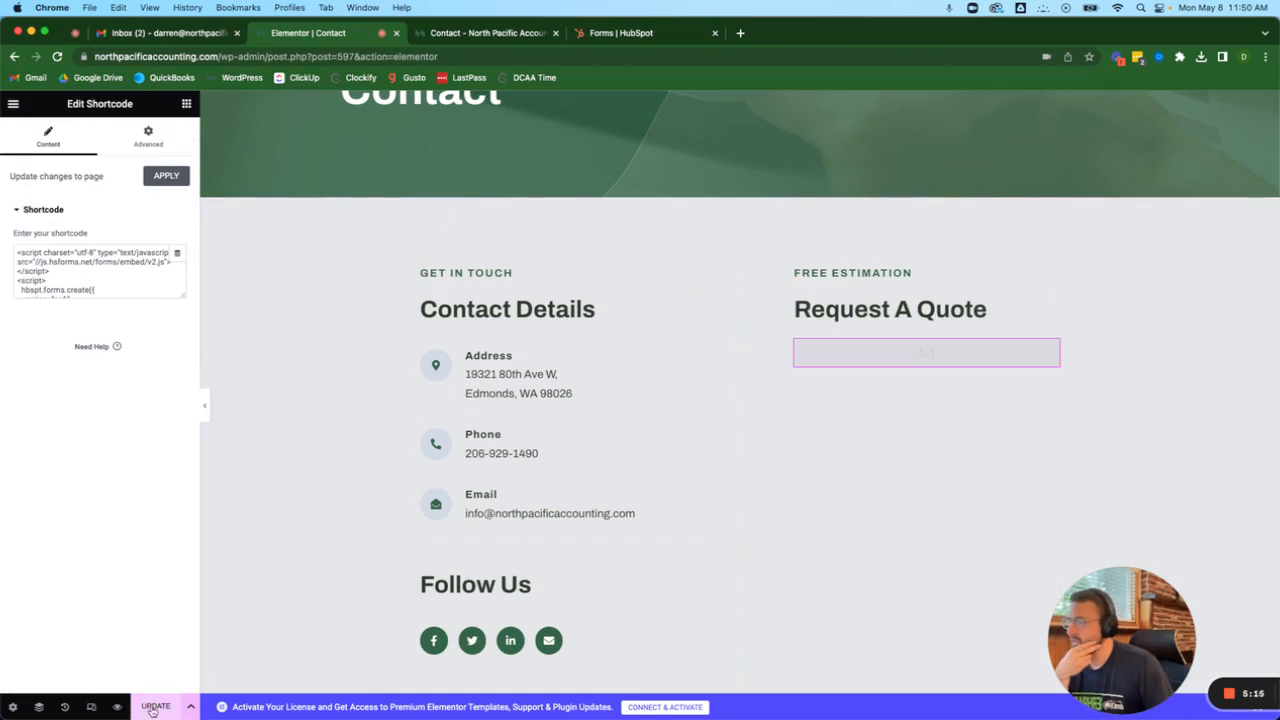
Preview the updated Contact page and examine the Request A Quote section containing only the HubSpot form.
{"action": "left_click", "coordinate": [117, 707]}
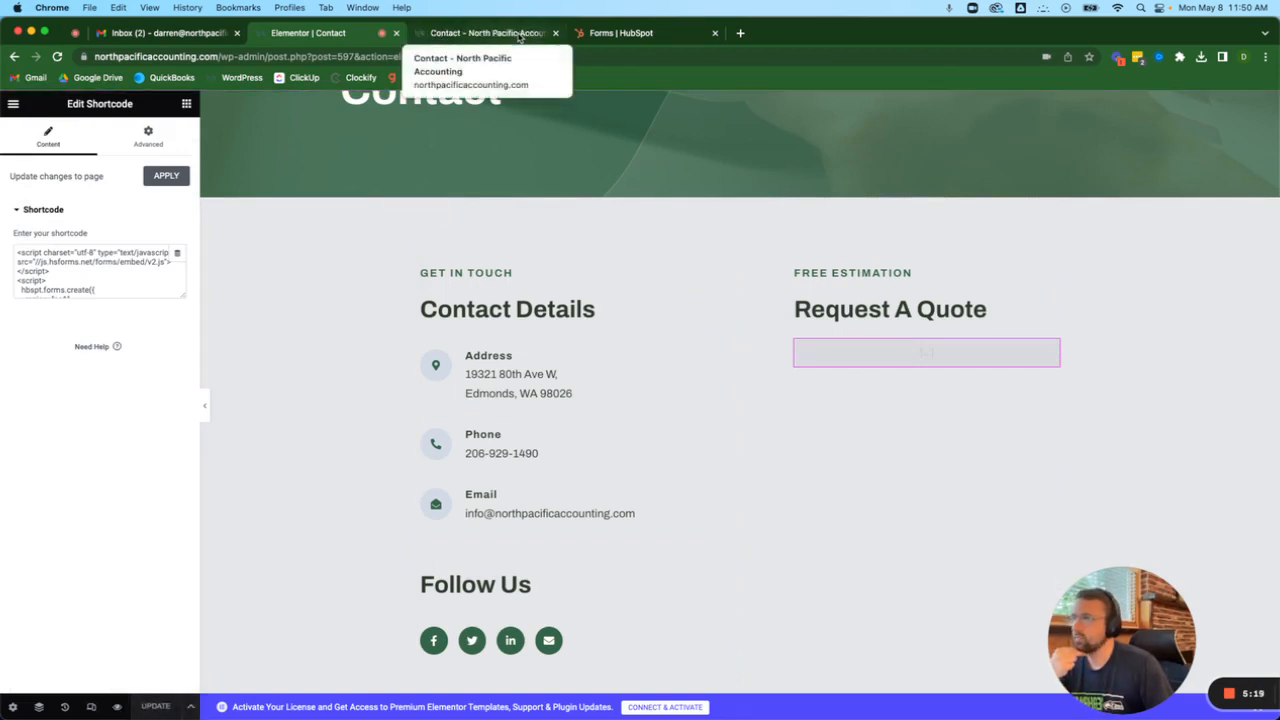
{"action": "left_click", "coordinate": [519, 37]}
{"action": "scroll", "coordinate": [545, 420], "scroll_direction": "down", "scroll_amount": 4}
{"action": "scroll", "coordinate": [545, 420], "scroll_direction": "down", "scroll_amount": 4}
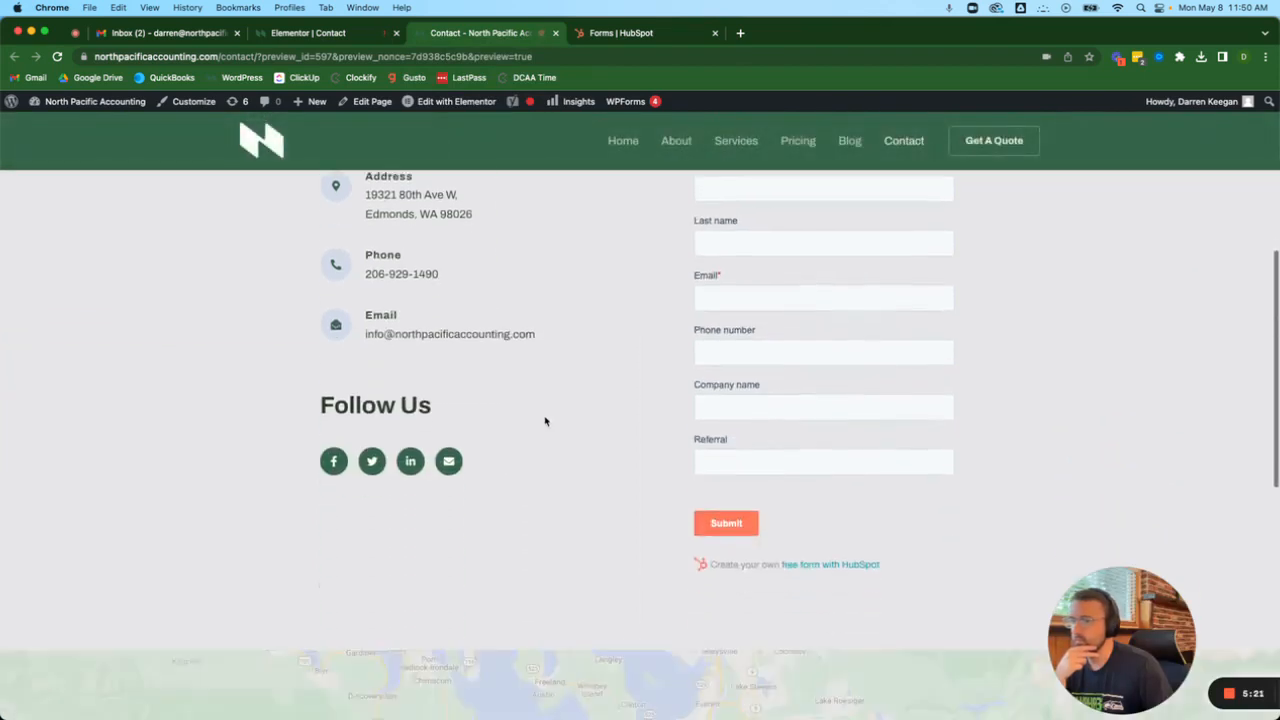
{"action": "scroll", "coordinate": [546, 420], "scroll_direction": "up", "scroll_amount": 4}
{"action": "scroll", "coordinate": [628, 397], "scroll_direction": "down", "scroll_amount": 1}
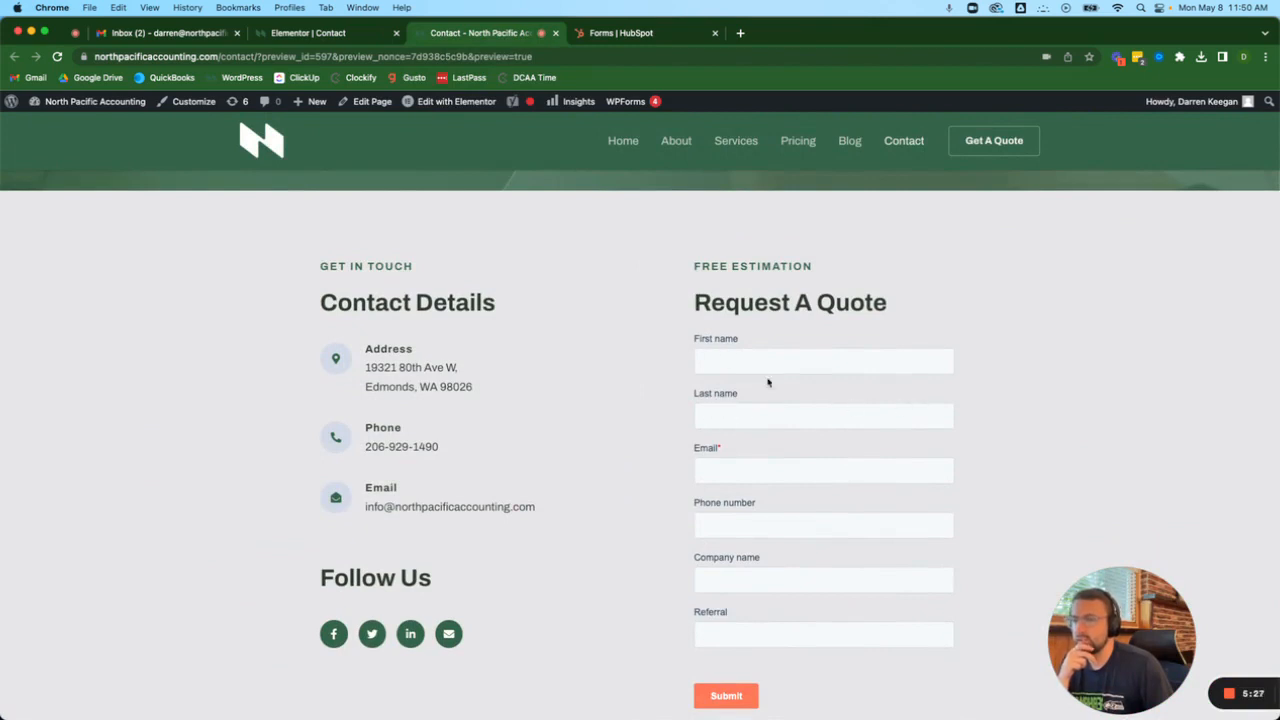
Dismiss HubSpot's publish confirmation and compare the form's field layout in its editor with the website preview.
{"action": "left_click", "coordinate": [622, 33]}
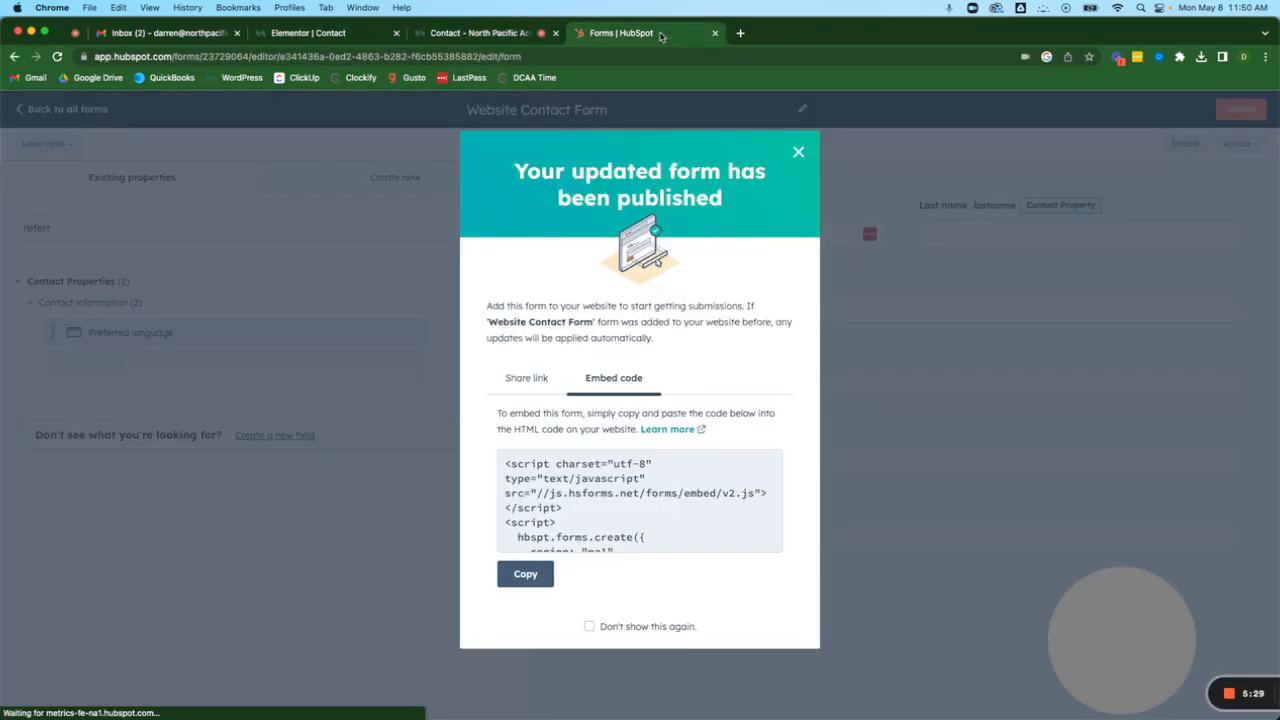
{"action": "left_click", "coordinate": [798, 152]}
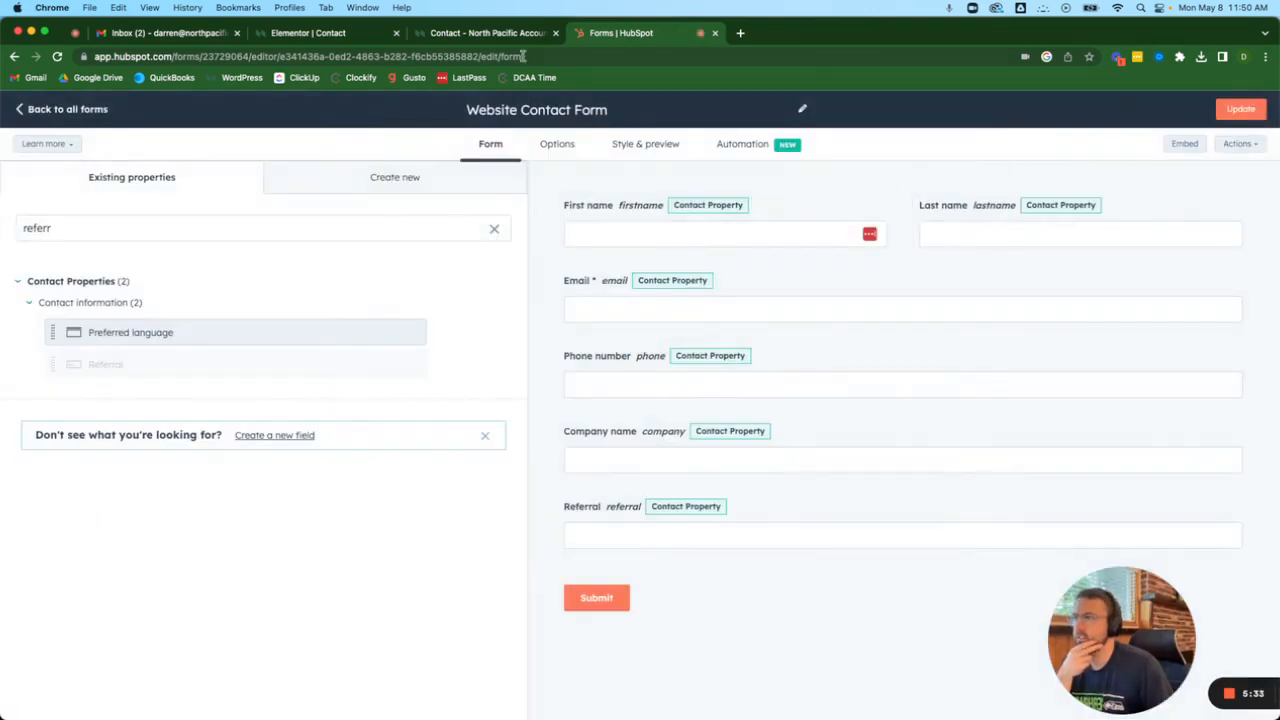
{"action": "left_click", "coordinate": [476, 37]}
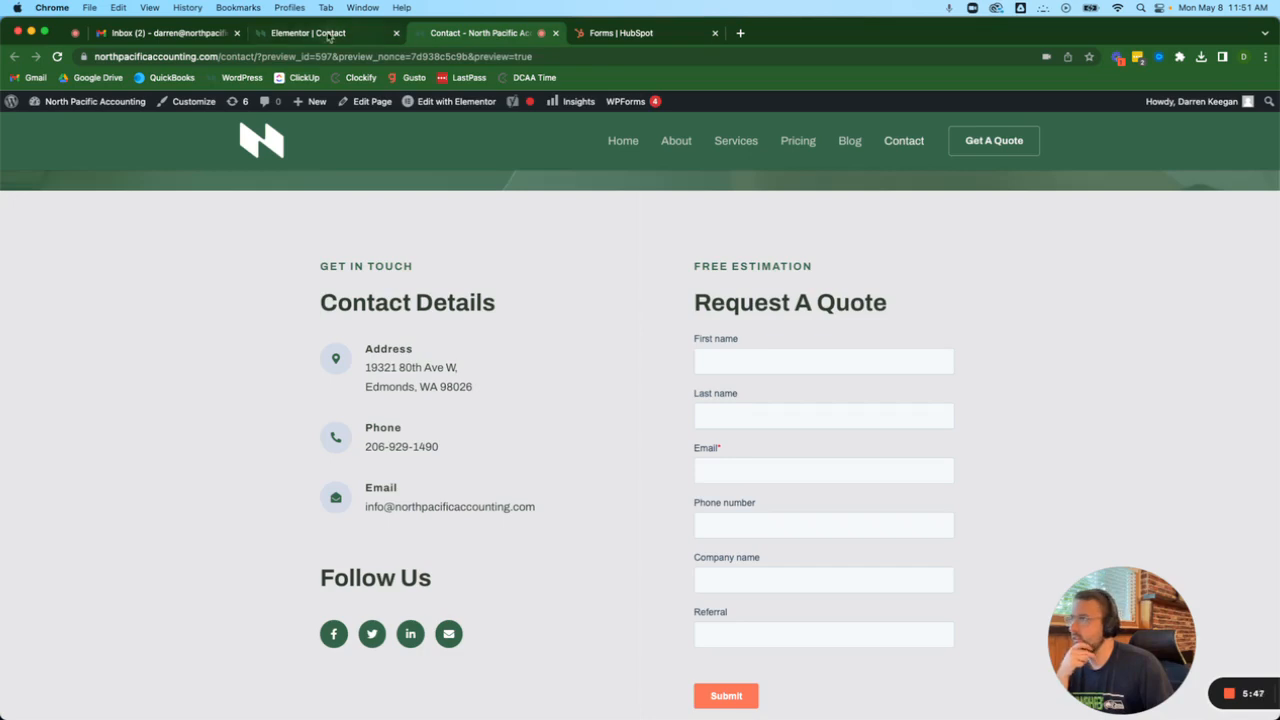
Switch to the HubSpot form editor and make the First name field of Website Contact Form required.
{"action": "left_click", "coordinate": [625, 33]}
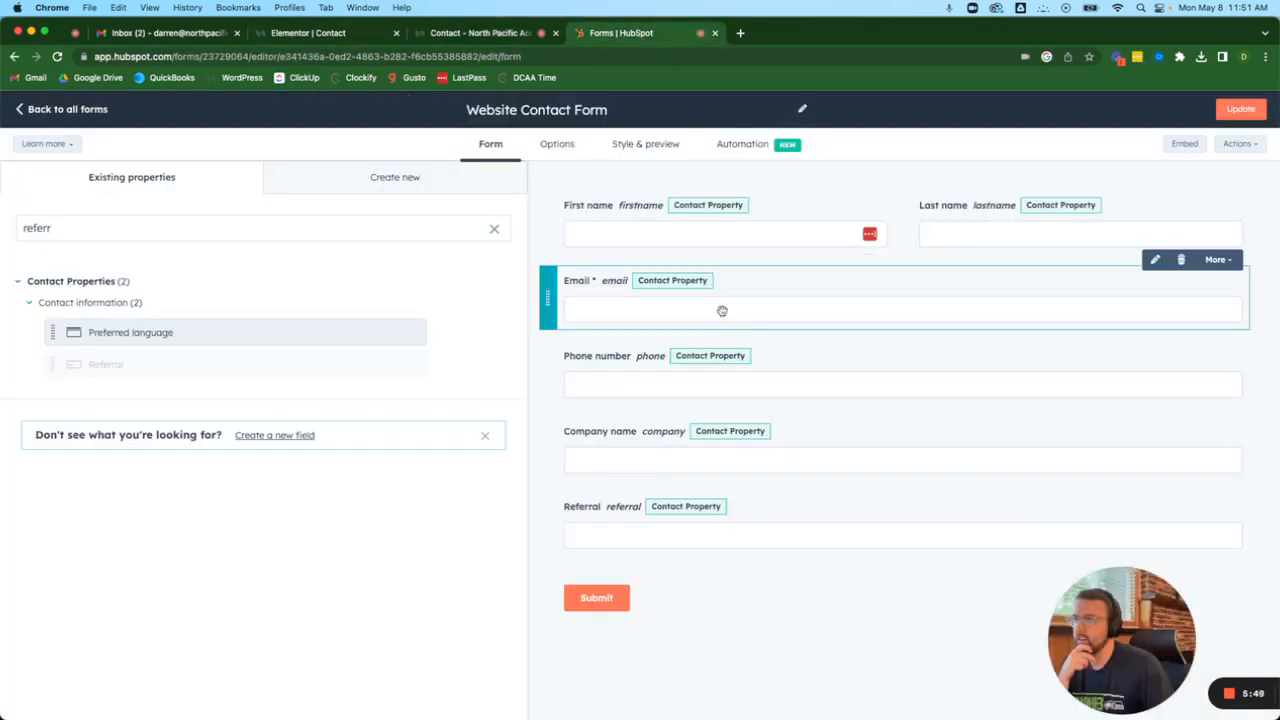
{"action": "left_click", "coordinate": [598, 210]}
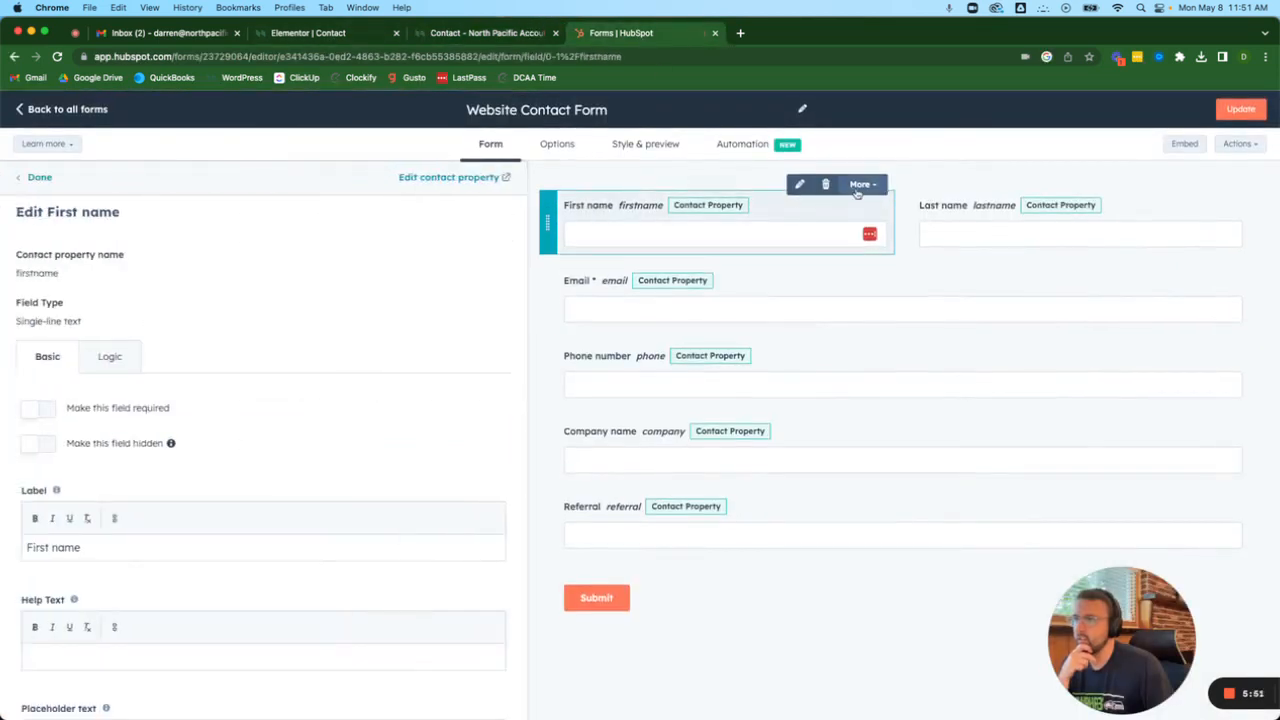
{"action": "left_click", "coordinate": [858, 186]}
{"action": "left_click", "coordinate": [866, 218]}
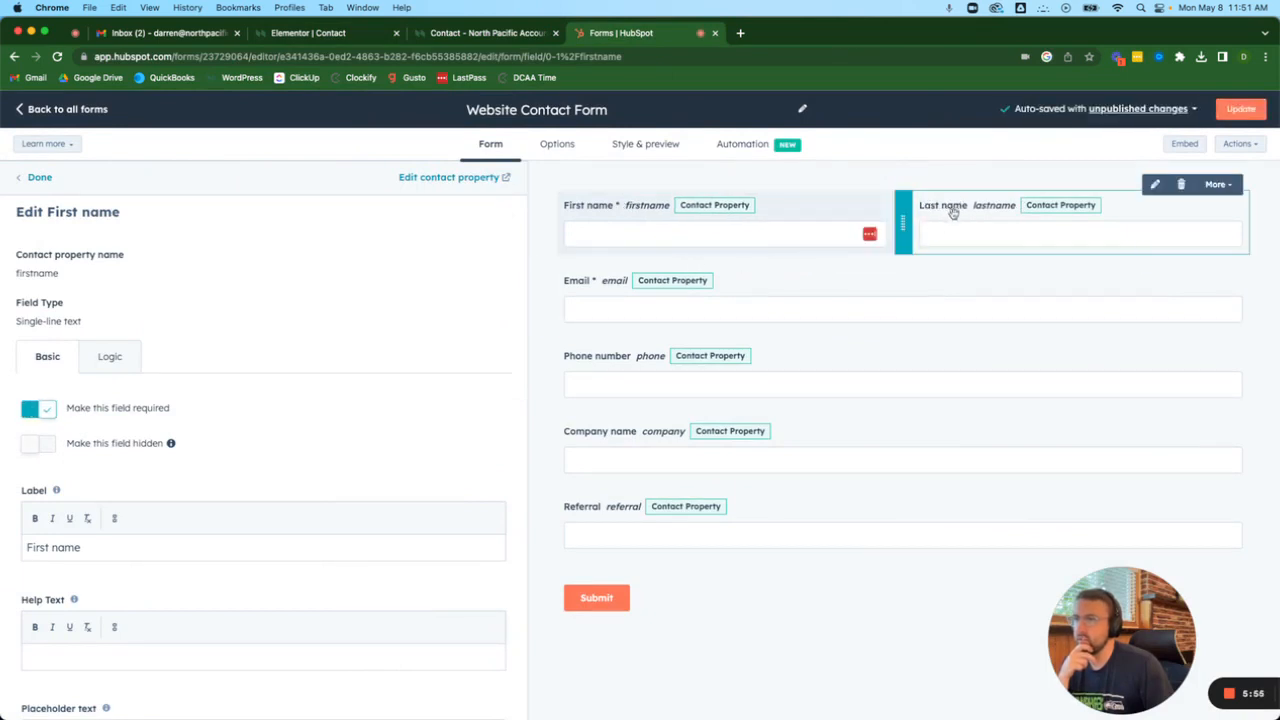
Publish the form with the required First name field and dismiss the publish confirmation.
{"action": "left_click", "coordinate": [976, 246]}
{"action": "left_click", "coordinate": [1241, 109]}
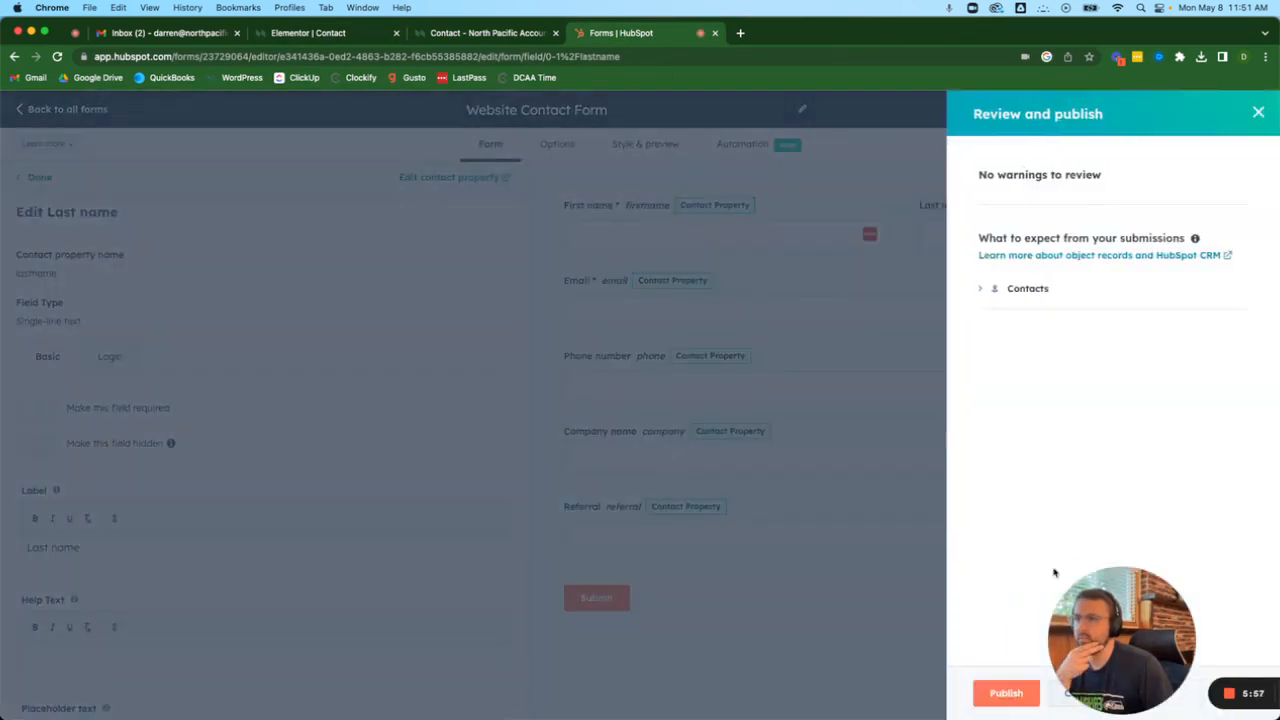
{"action": "left_click", "coordinate": [1006, 693]}
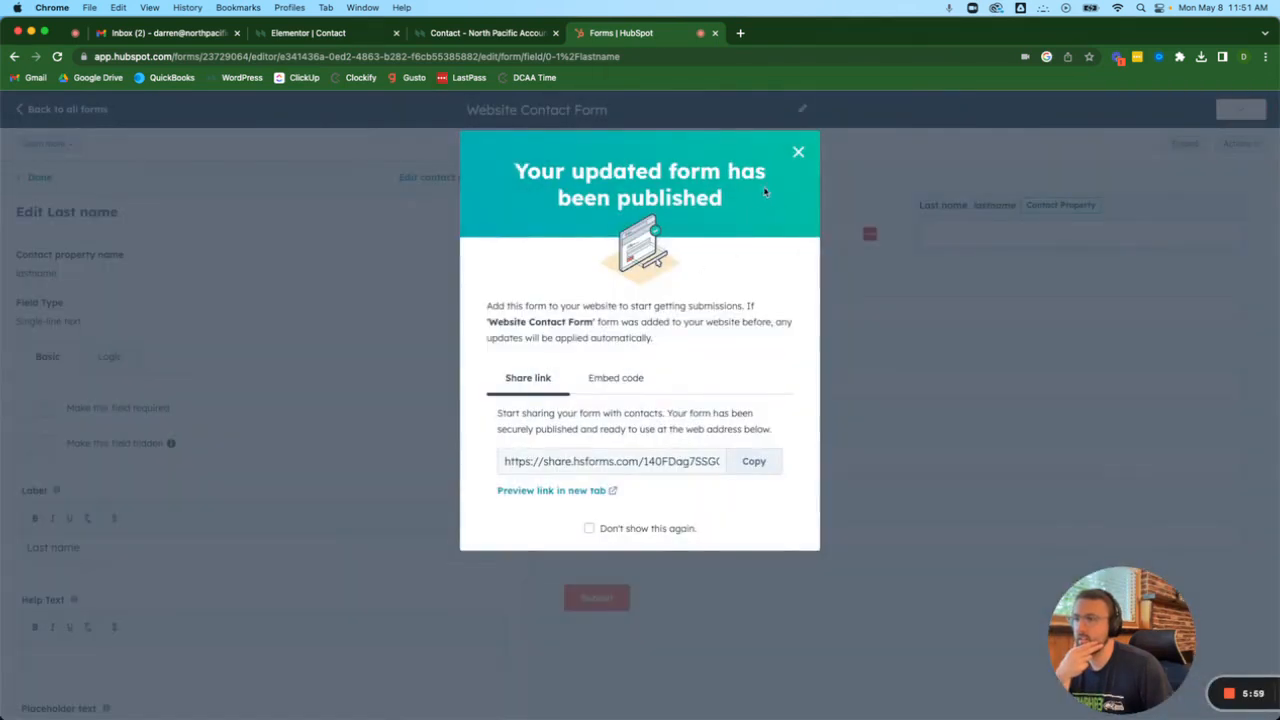
{"action": "left_click", "coordinate": [798, 152]}
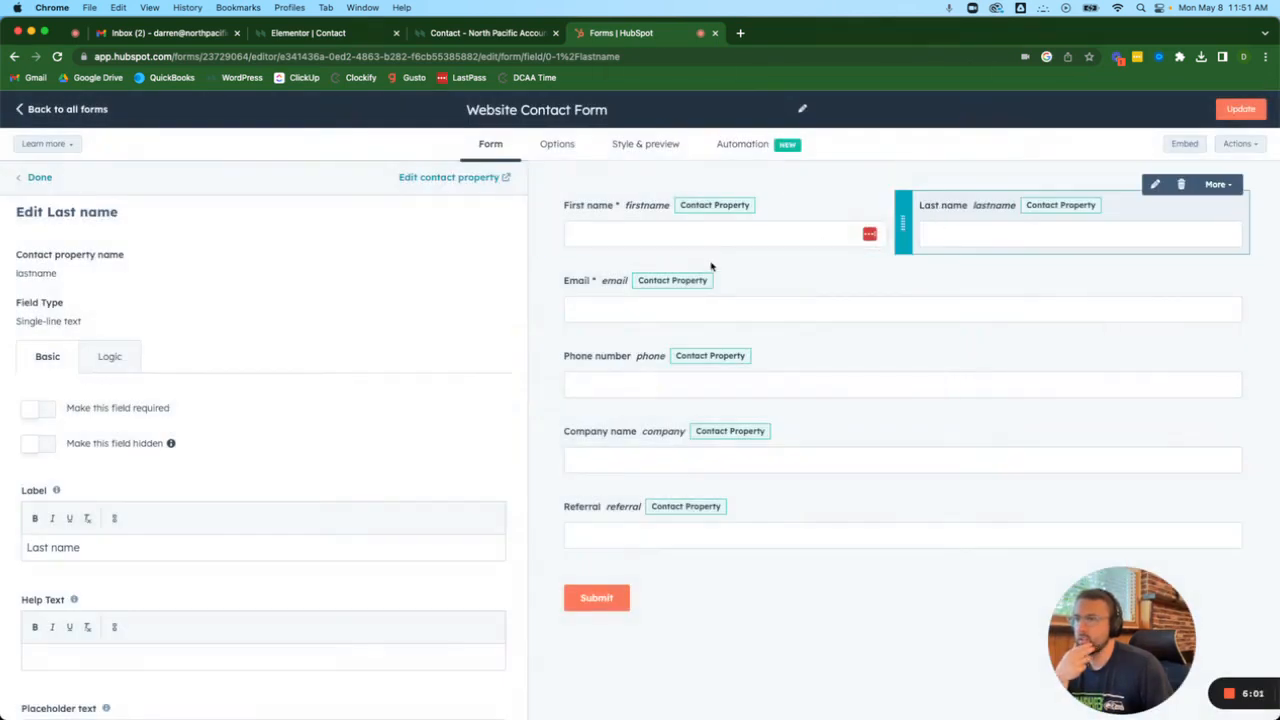
Move the Last name field onto its own row between First name and Email, and republish the form.
{"action": "left_click_drag", "start_coordinate": [901, 224], "coordinate": [757, 260]}
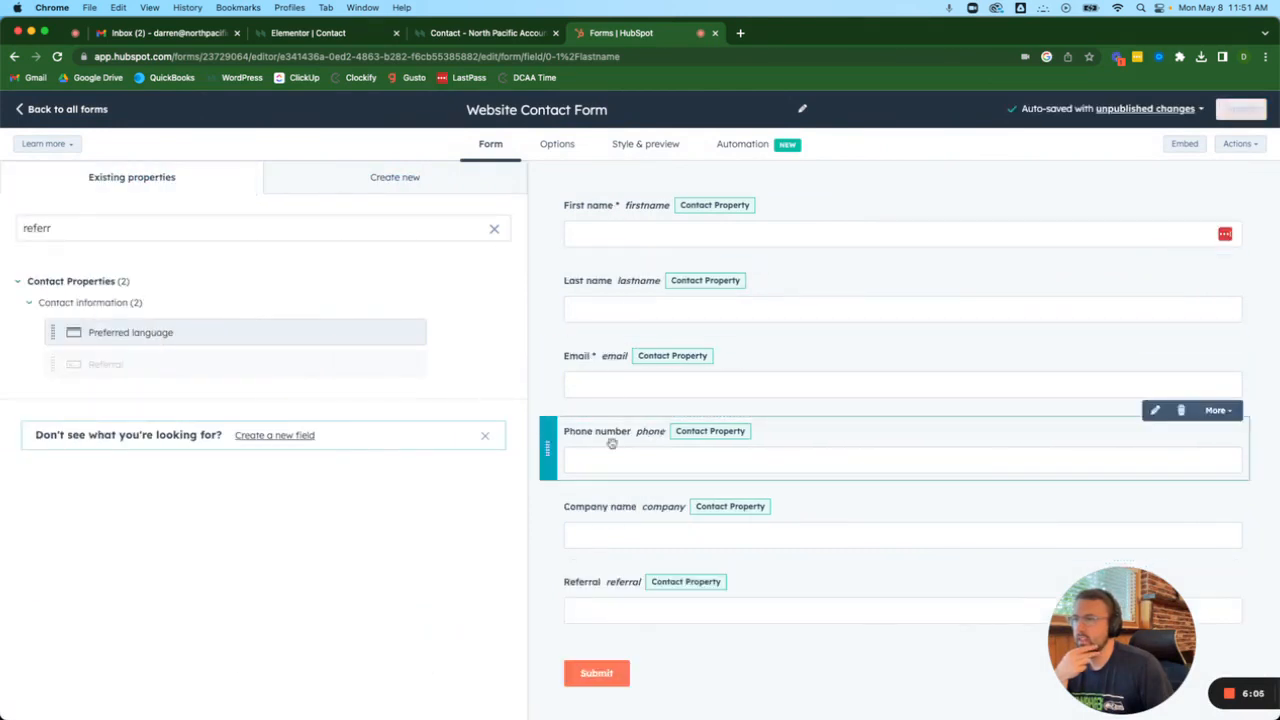
{"action": "left_click", "coordinate": [603, 680]}
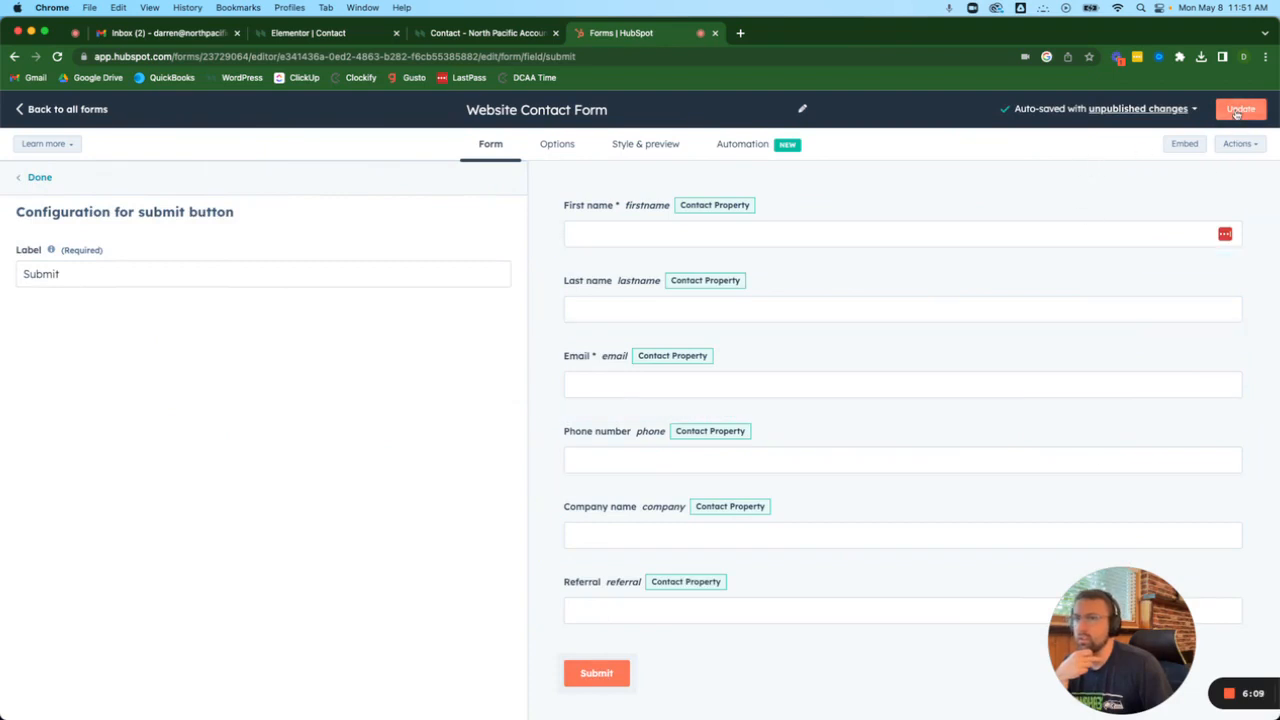
{"action": "left_click", "coordinate": [1240, 110]}
{"action": "left_click", "coordinate": [1006, 693]}
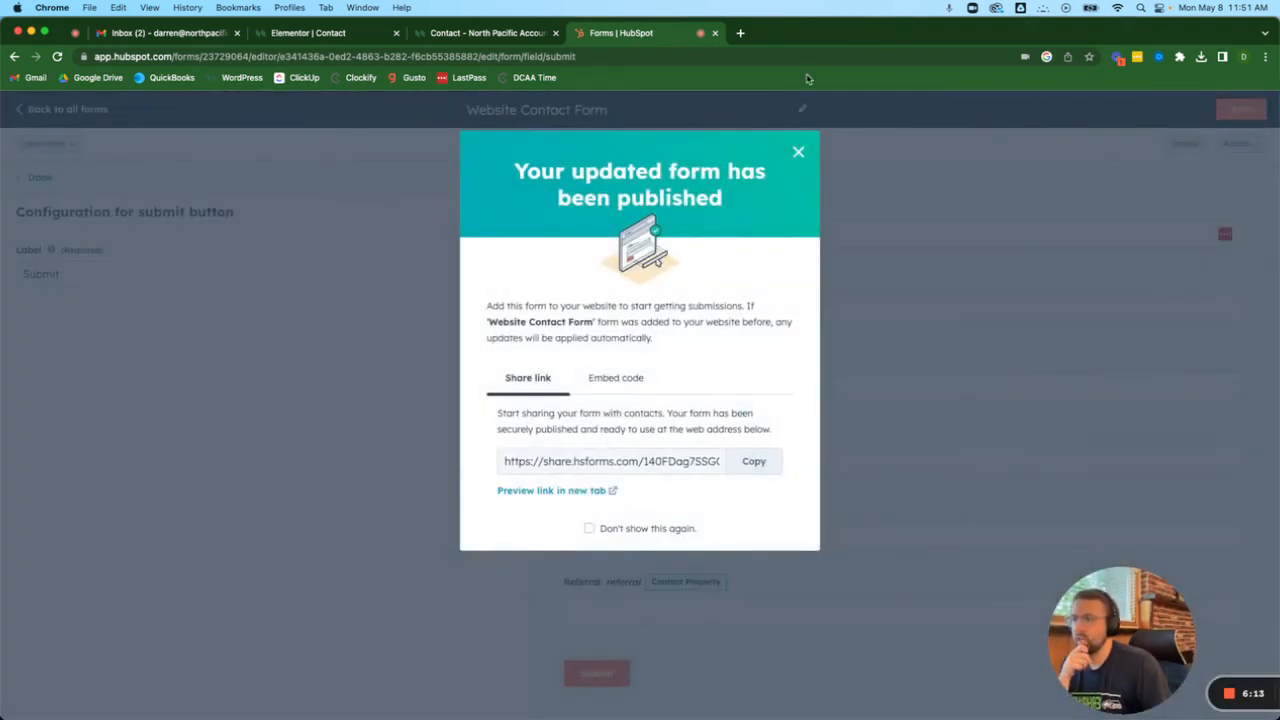
{"action": "left_click", "coordinate": [799, 154]}
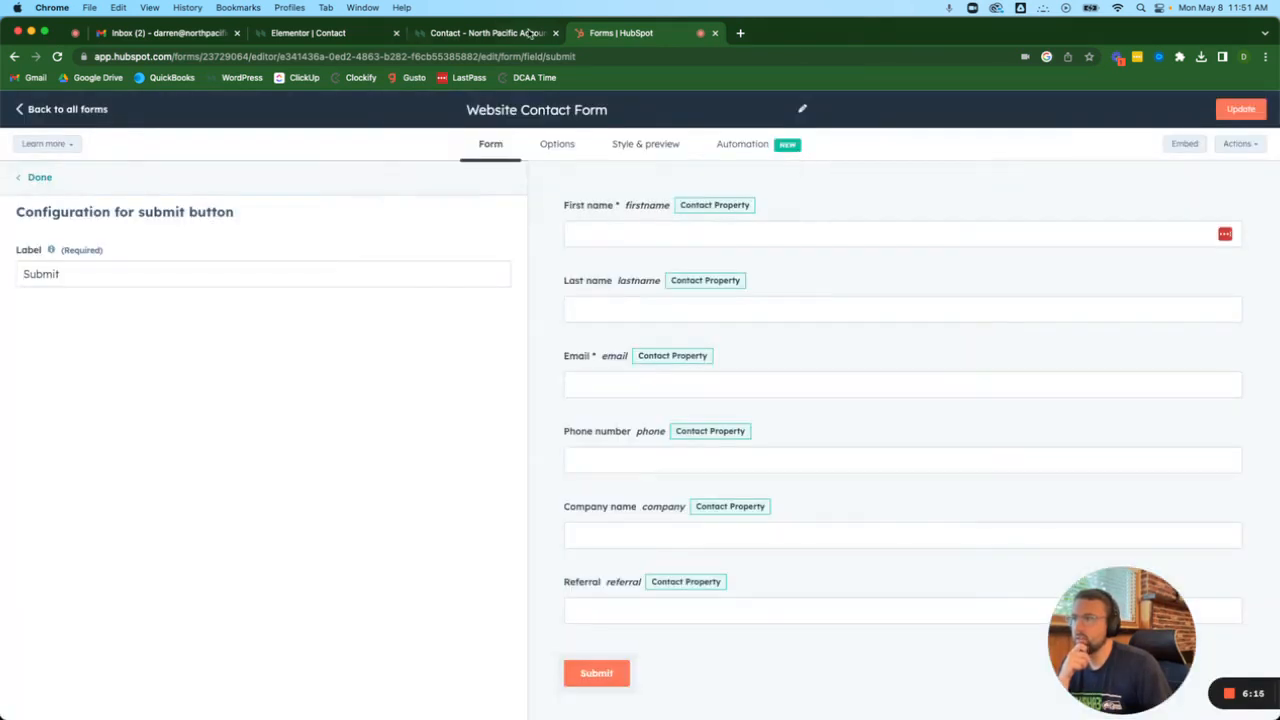
Examine the republished form in the Request A Quote section of the Contact page preview and return to the HubSpot form editor.
{"action": "left_click", "coordinate": [490, 34]}
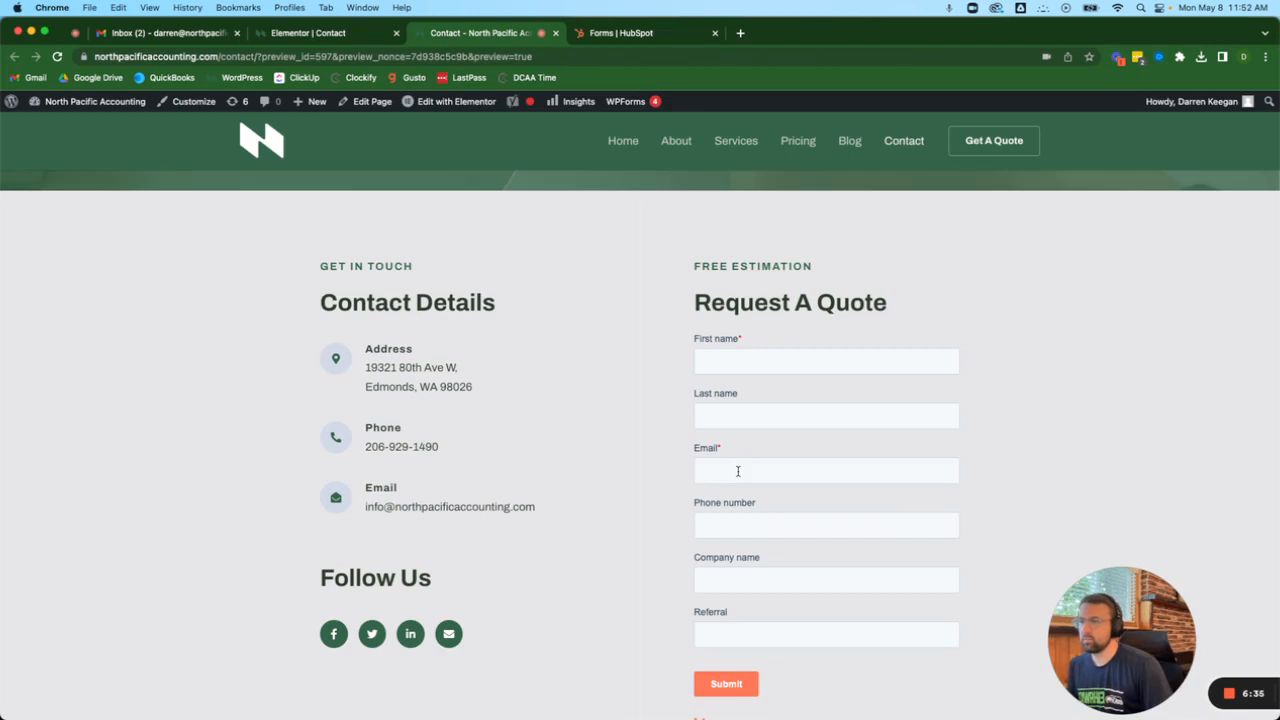
{"action": "scroll", "coordinate": [738, 471], "scroll_direction": "down", "scroll_amount": 3}
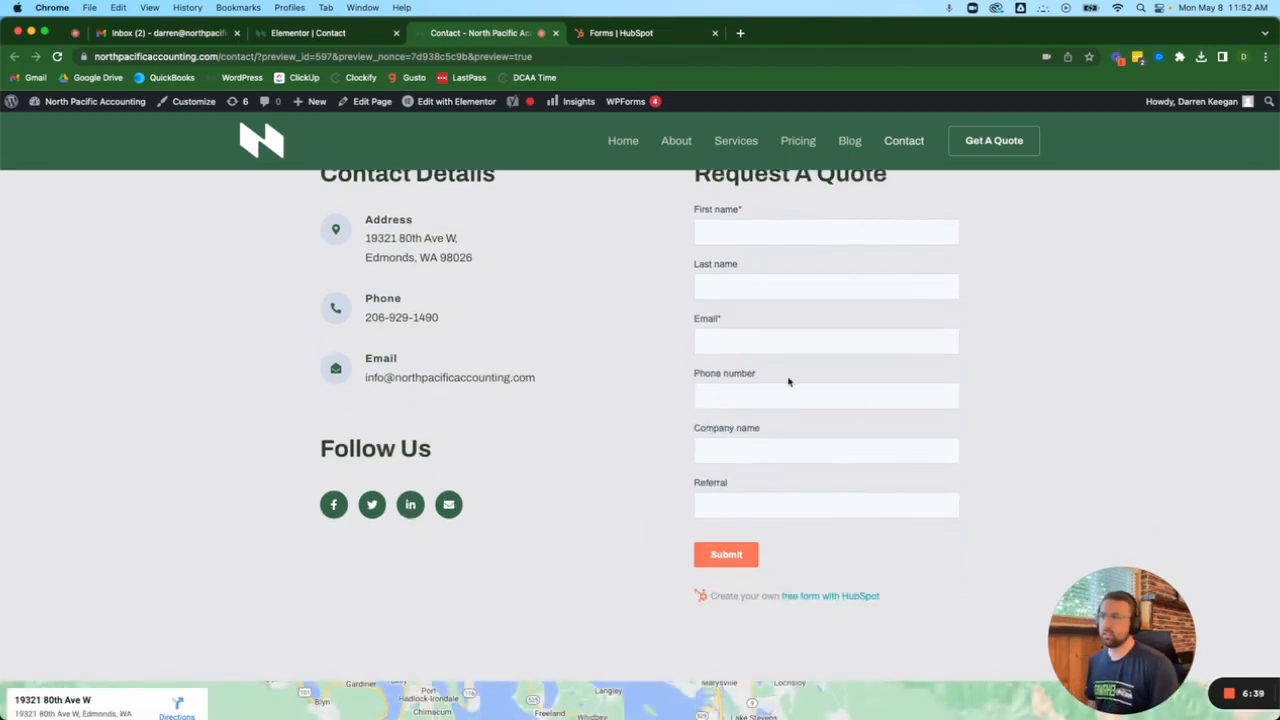
{"action": "left_click", "coordinate": [620, 32]}
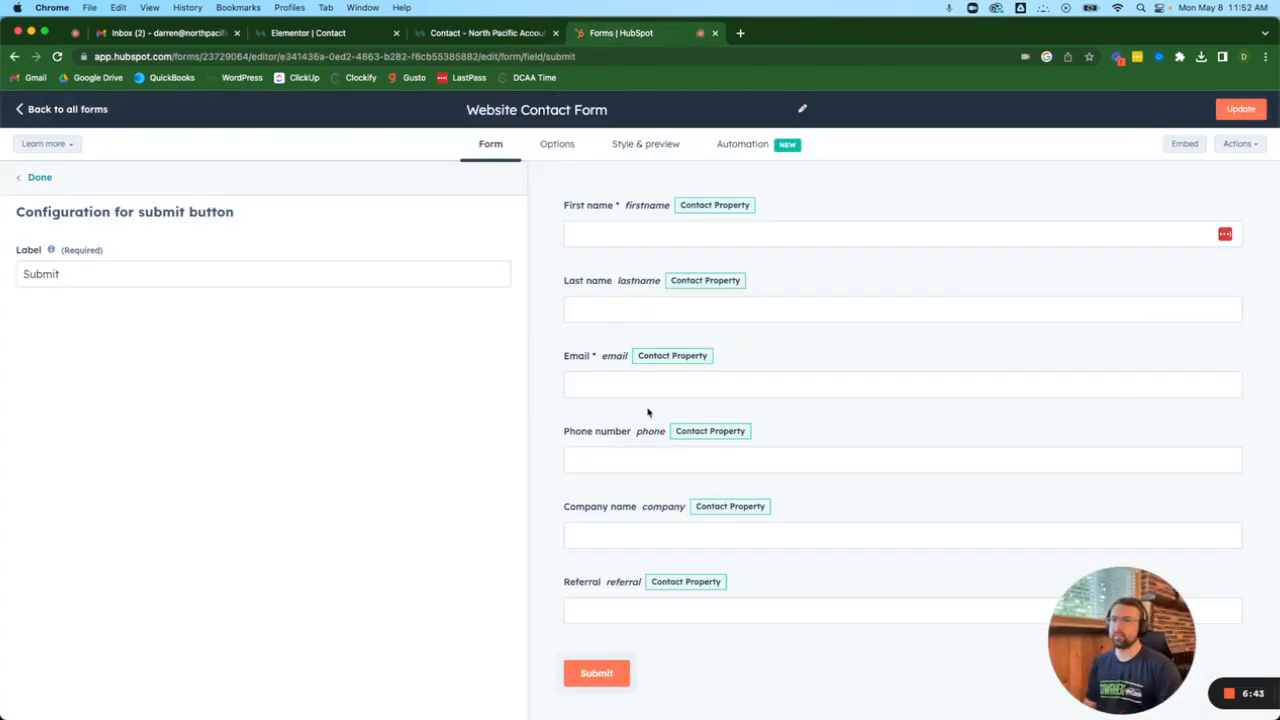
{"action": "left_click_drag", "start_coordinate": [1138, 618], "coordinate": [143, 605]}
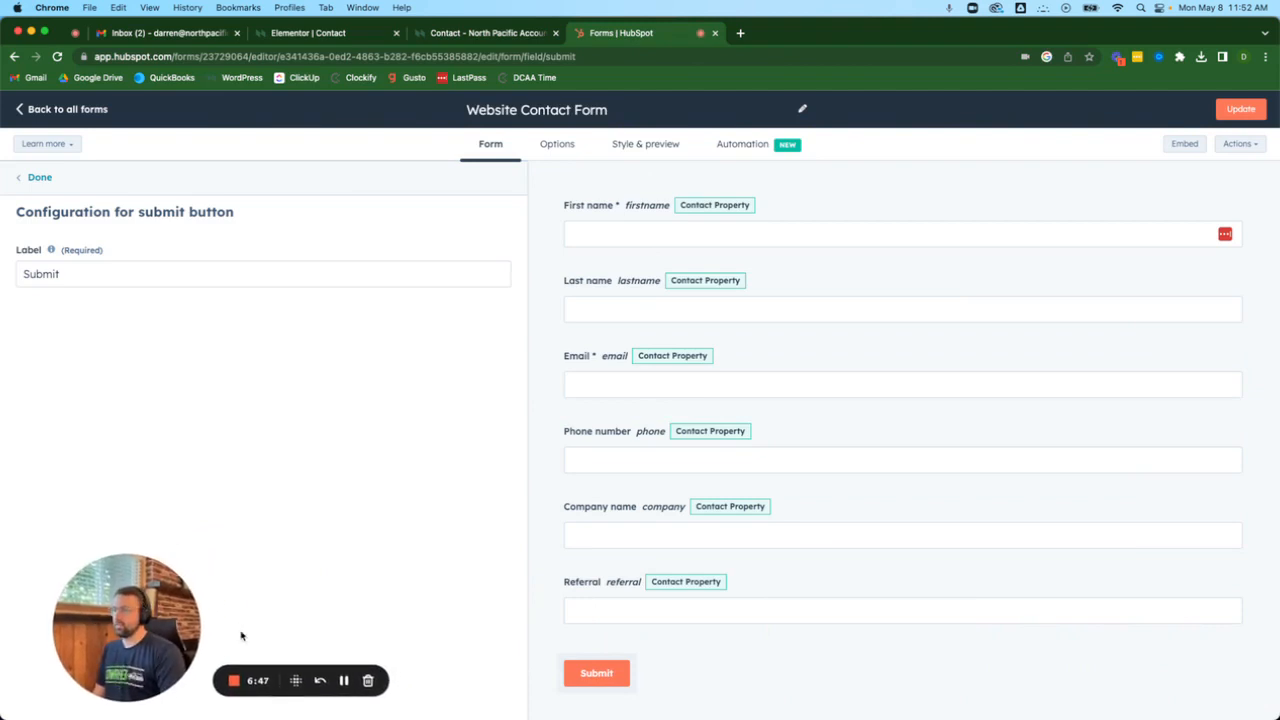